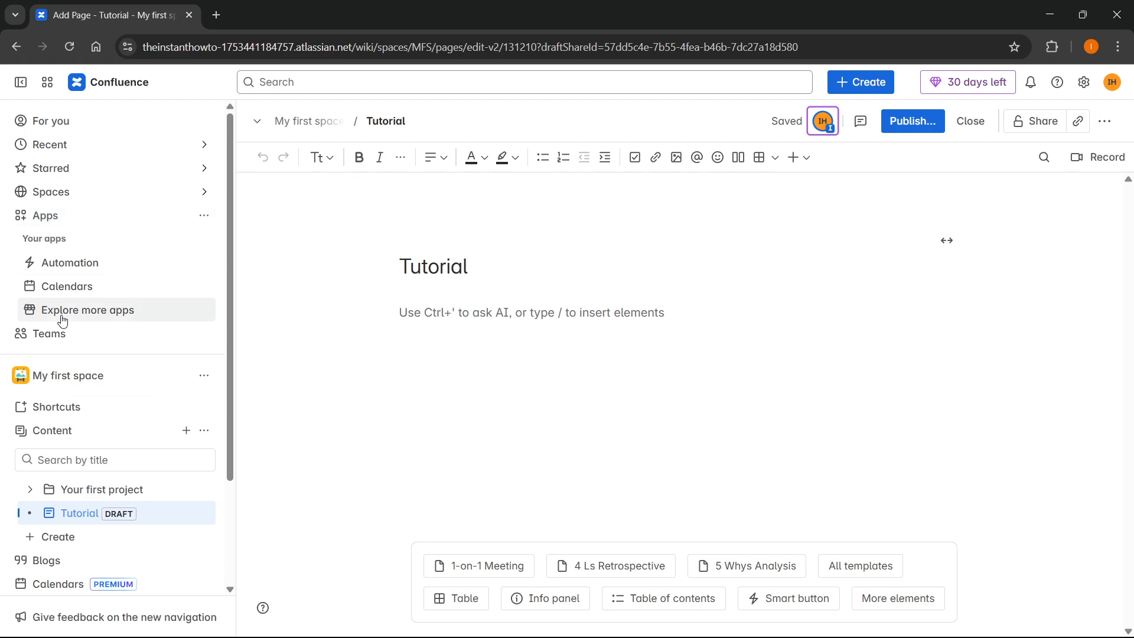
Search the app marketplace for 'tabs for confluence'
{"action": "left_click", "coordinate": [77, 315]}
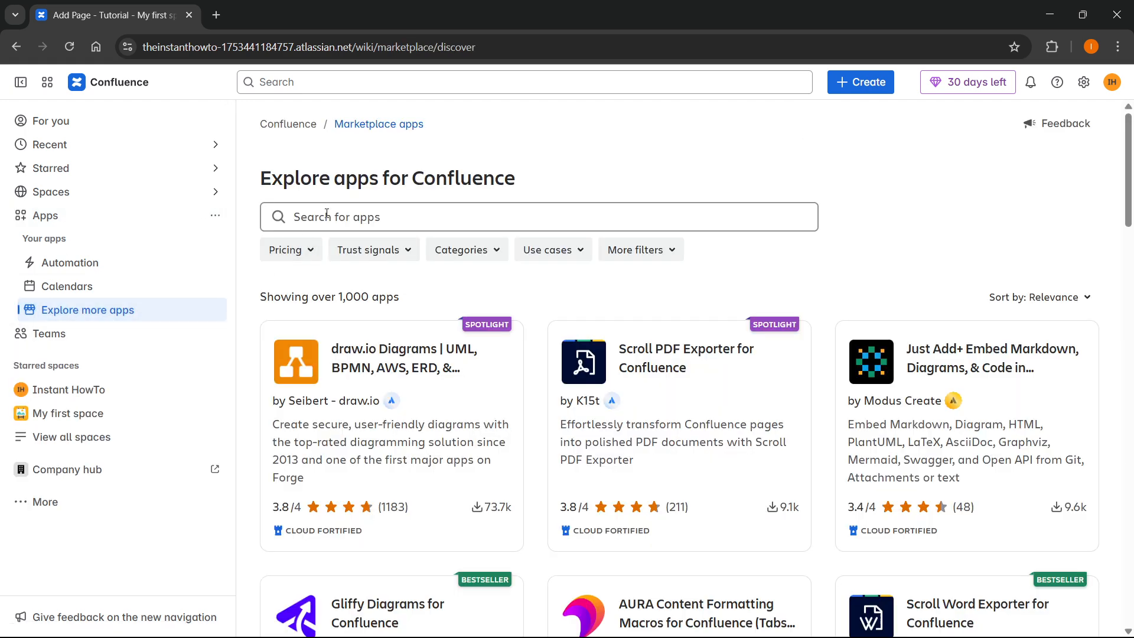
{"action": "left_click", "coordinate": [327, 215]}
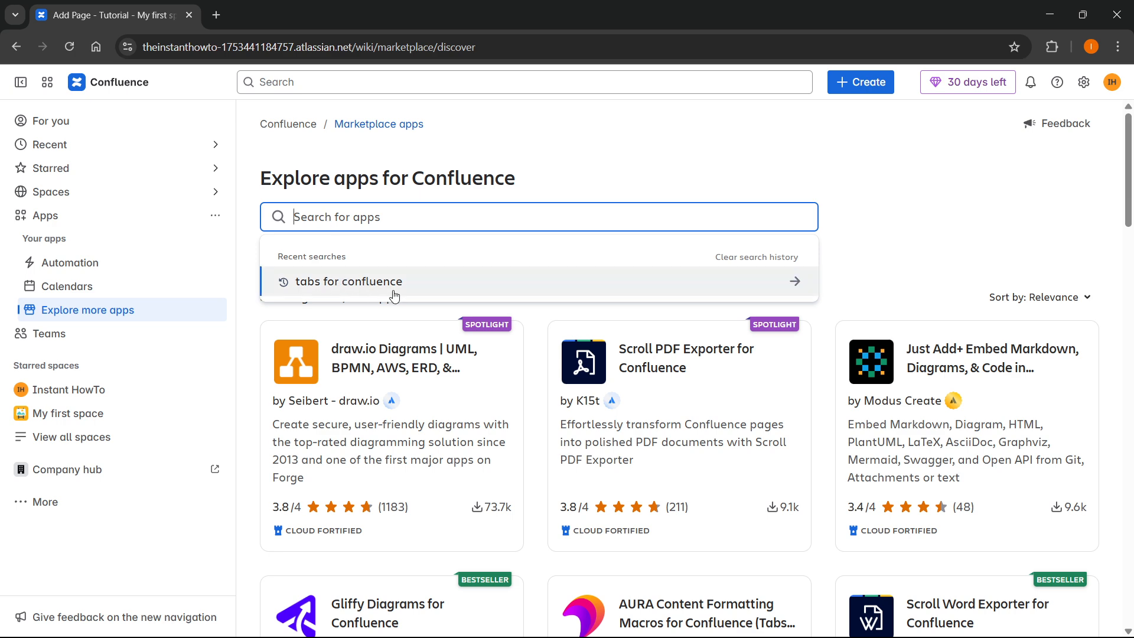
{"action": "left_click", "coordinate": [370, 284]}
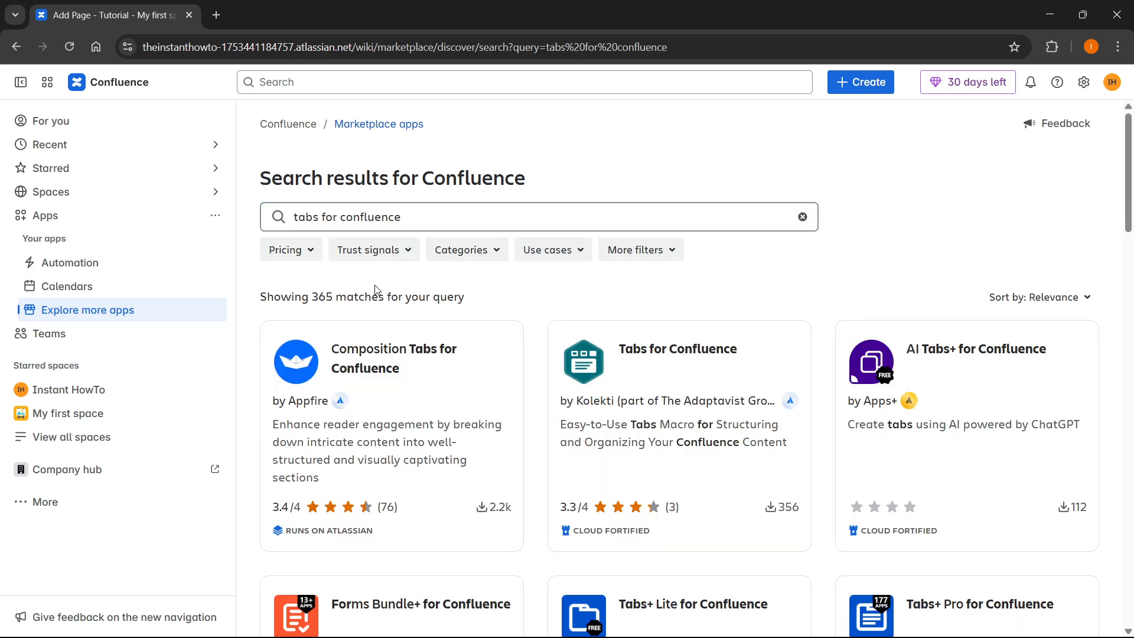
Open the Tabs for Confluence app and start its free trial
{"action": "left_click", "coordinate": [648, 378]}
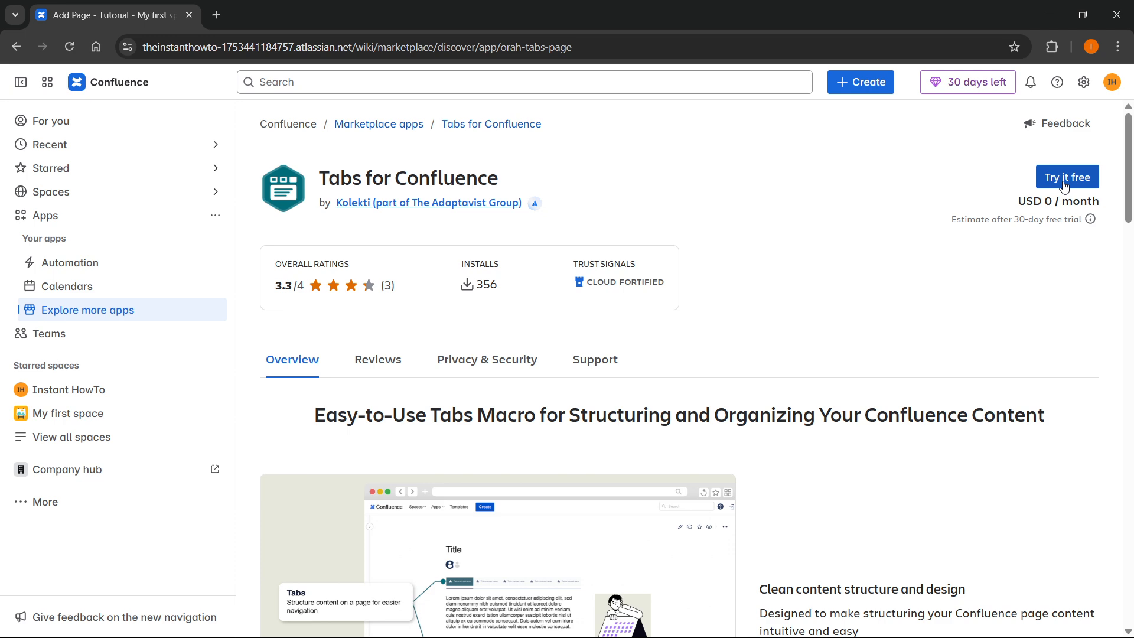
{"action": "mouse_move", "coordinate": [1023, 219]}
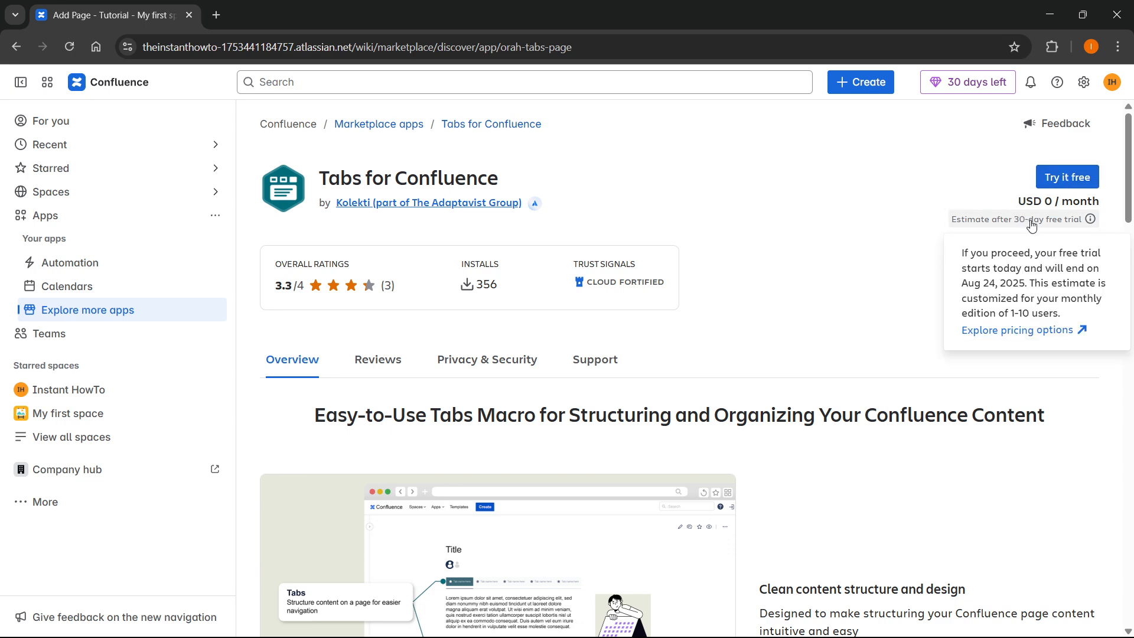
{"action": "left_click", "coordinate": [1066, 177]}
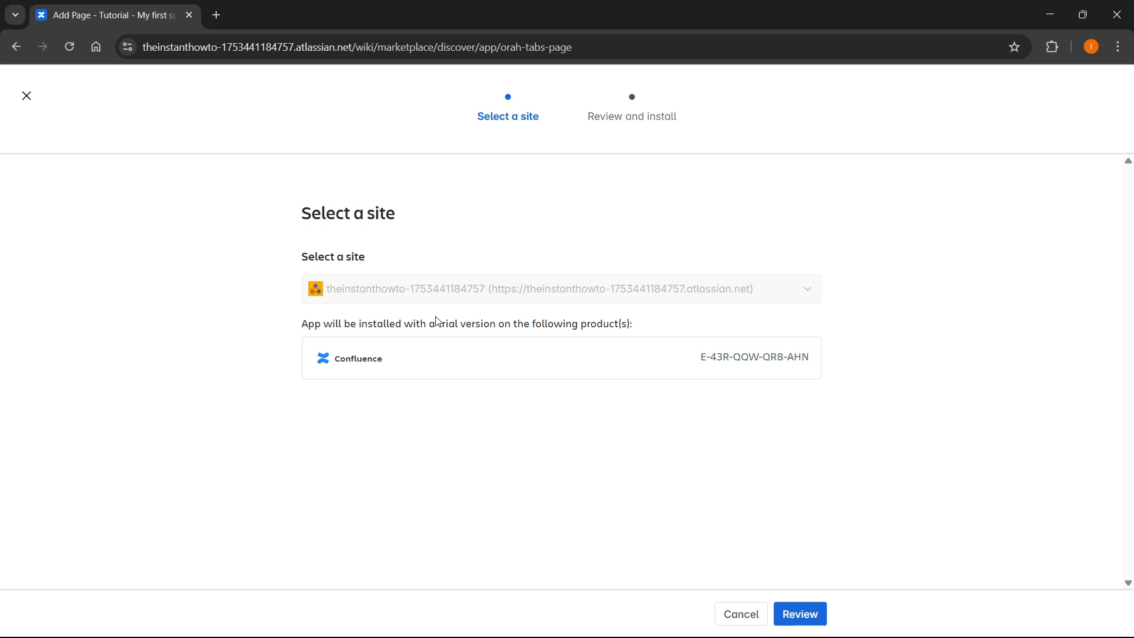
Review the installation and start the Tabs for Confluence free trial
{"action": "left_click", "coordinate": [799, 613]}
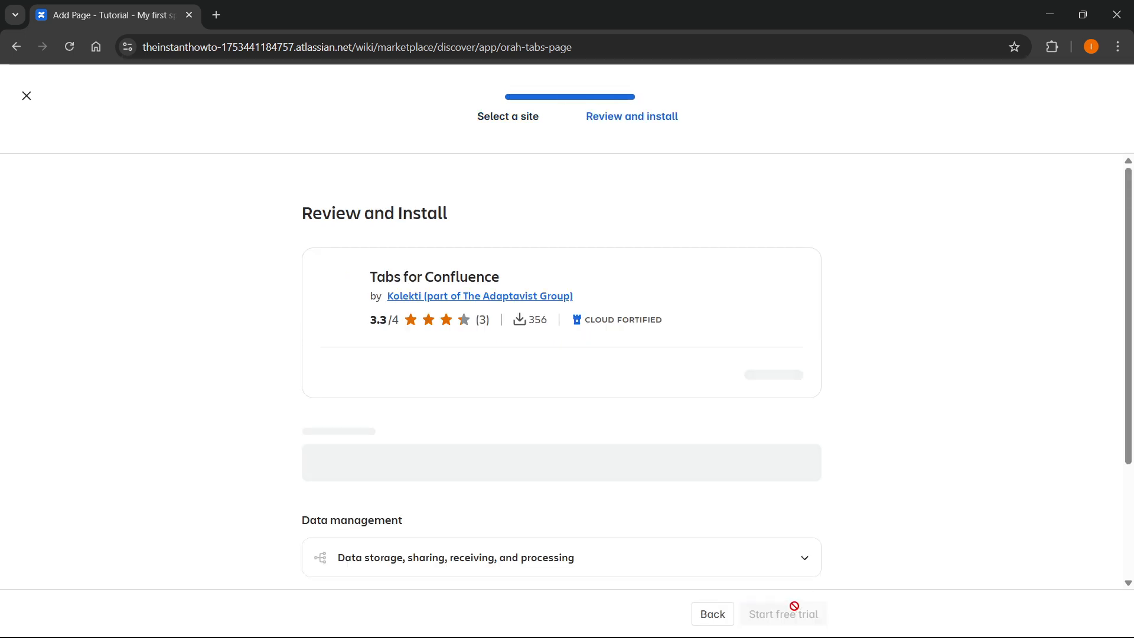
{"action": "scroll", "coordinate": [629, 327], "scroll_direction": "down", "scroll_amount": 4}
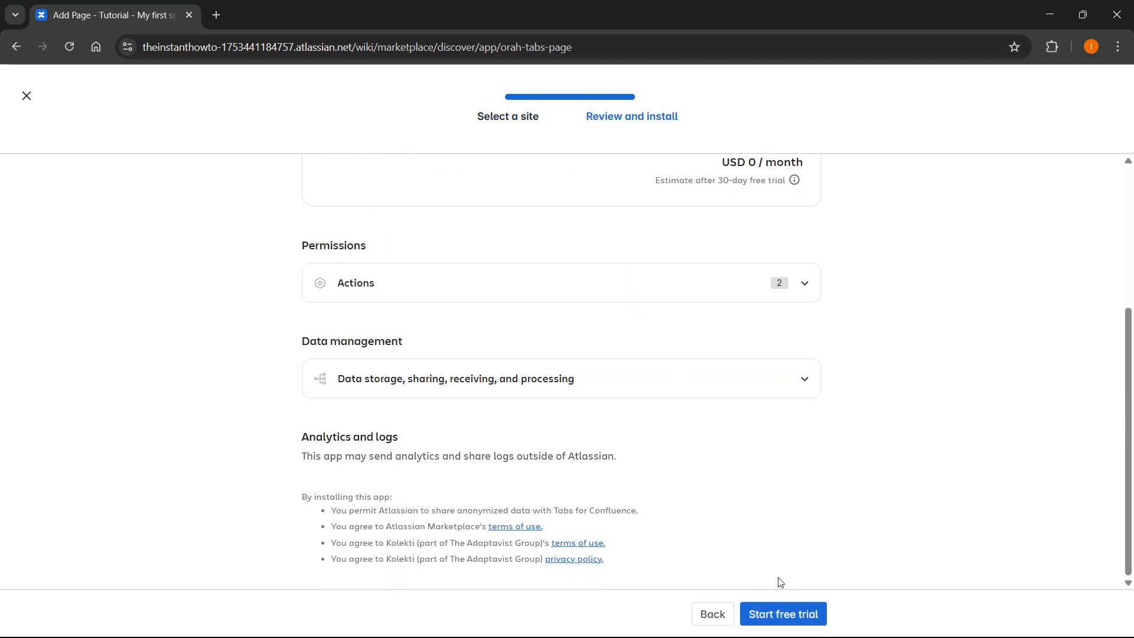
{"action": "left_click", "coordinate": [800, 617]}
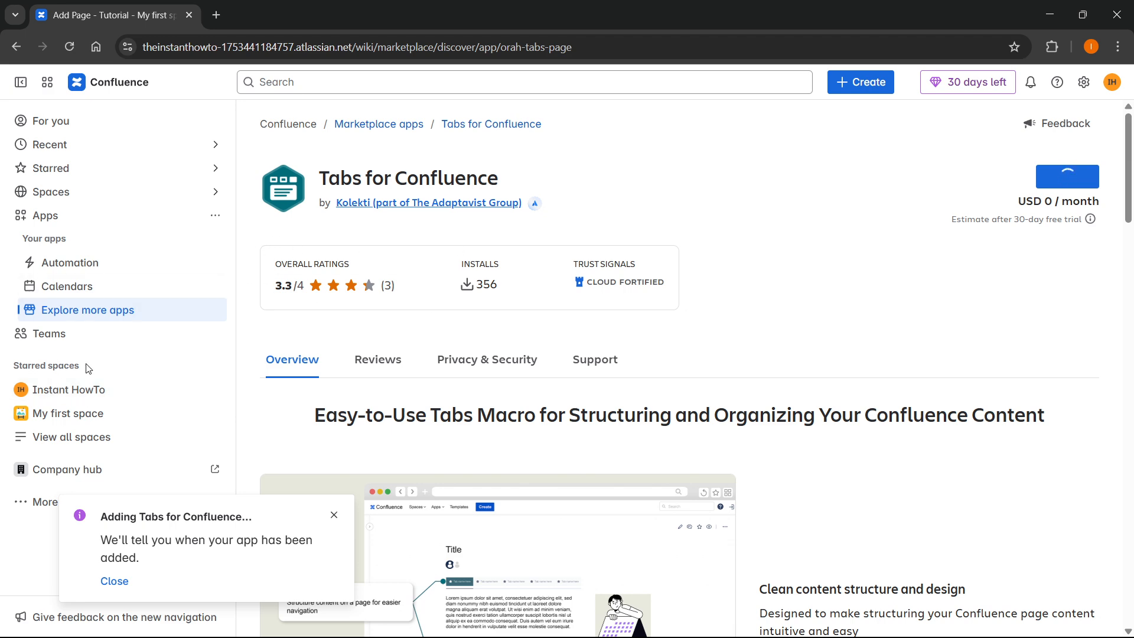
Create a page titled 'Tutorial' in the Instant HowTo space and move into its body
{"action": "left_click", "coordinate": [92, 389]}
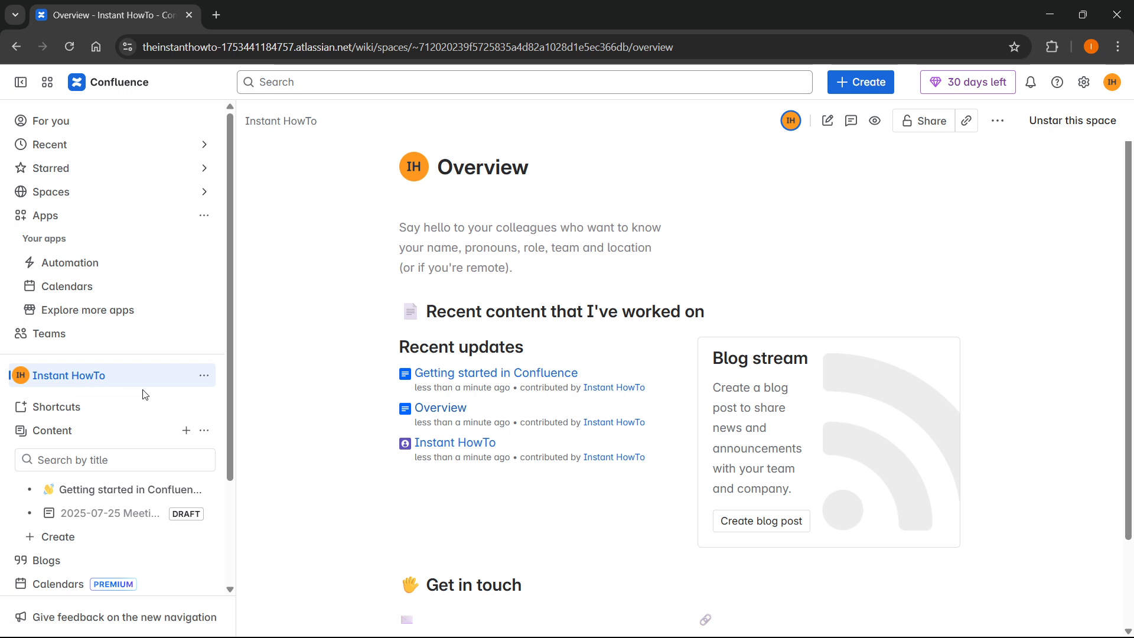
{"action": "scroll", "coordinate": [380, 334], "scroll_direction": "down", "scroll_amount": 2}
{"action": "scroll", "coordinate": [107, 415], "scroll_direction": "down", "scroll_amount": 3}
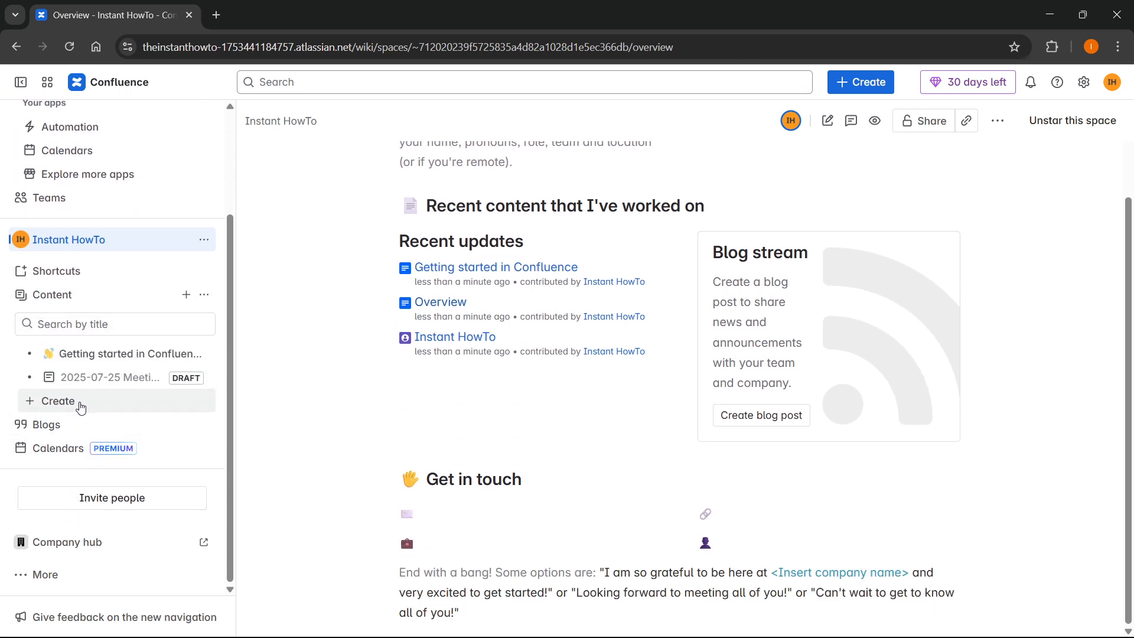
{"action": "left_click", "coordinate": [80, 408]}
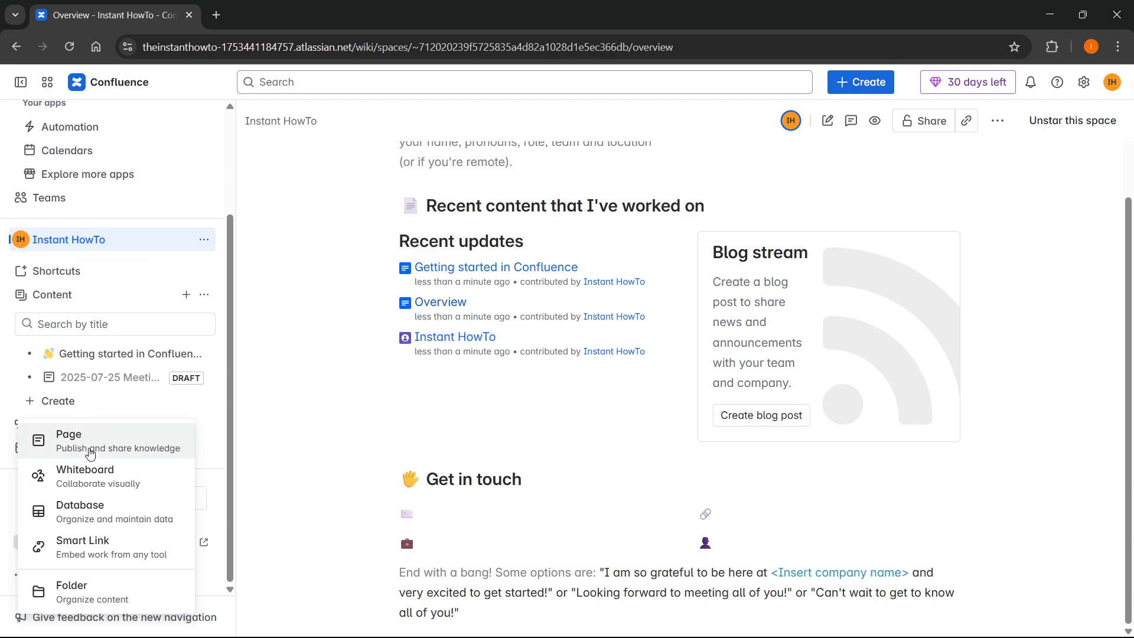
{"action": "left_click", "coordinate": [90, 450]}
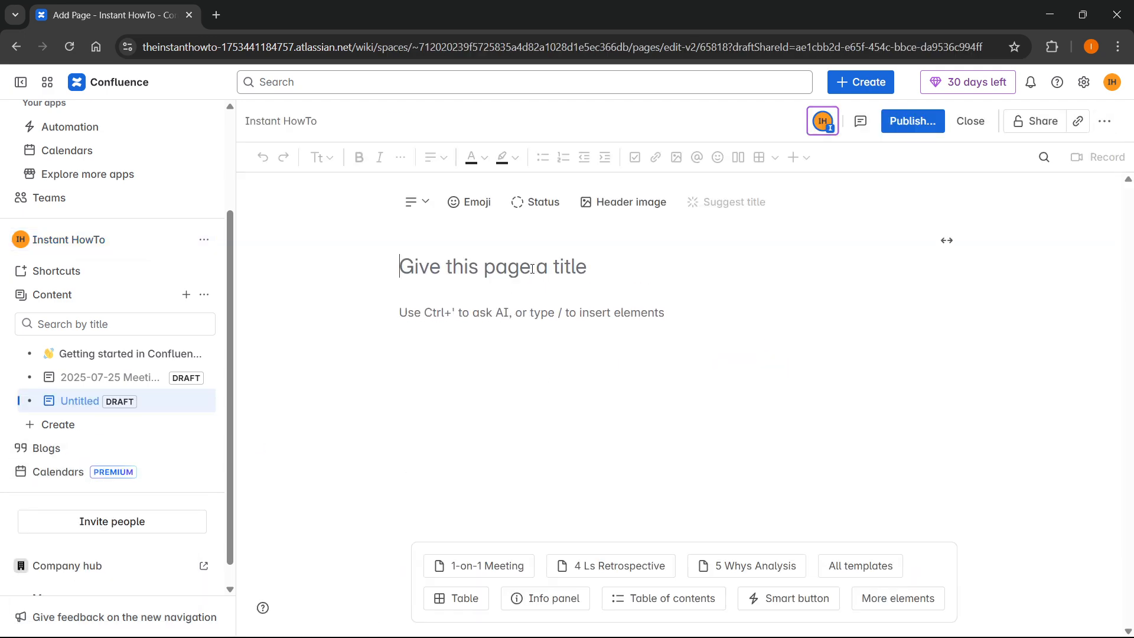
{"action": "type", "text": "Tutorial"}
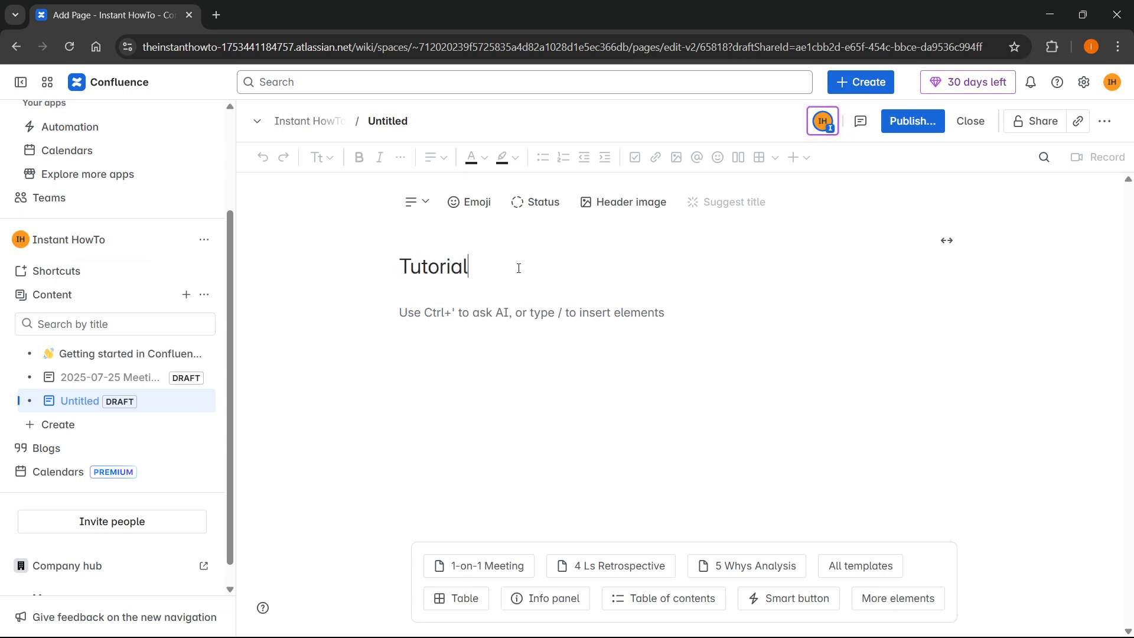
{"action": "left_click", "coordinate": [538, 321]}
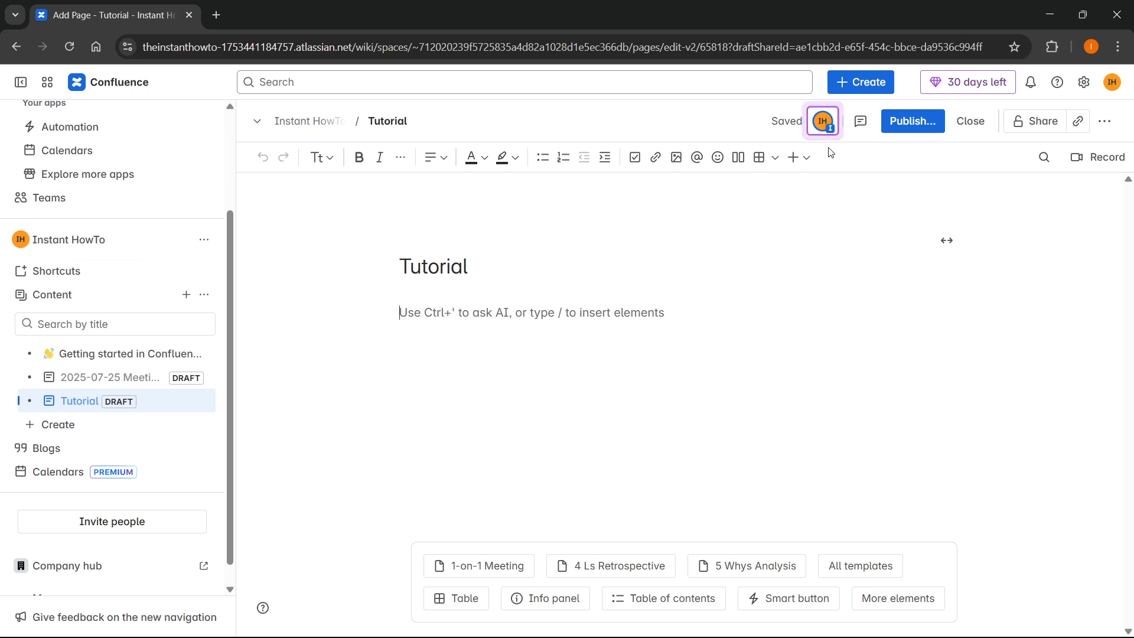
Search the insert list for 'tabs', then dismiss it and reload the page
{"action": "left_click", "coordinate": [803, 158]}
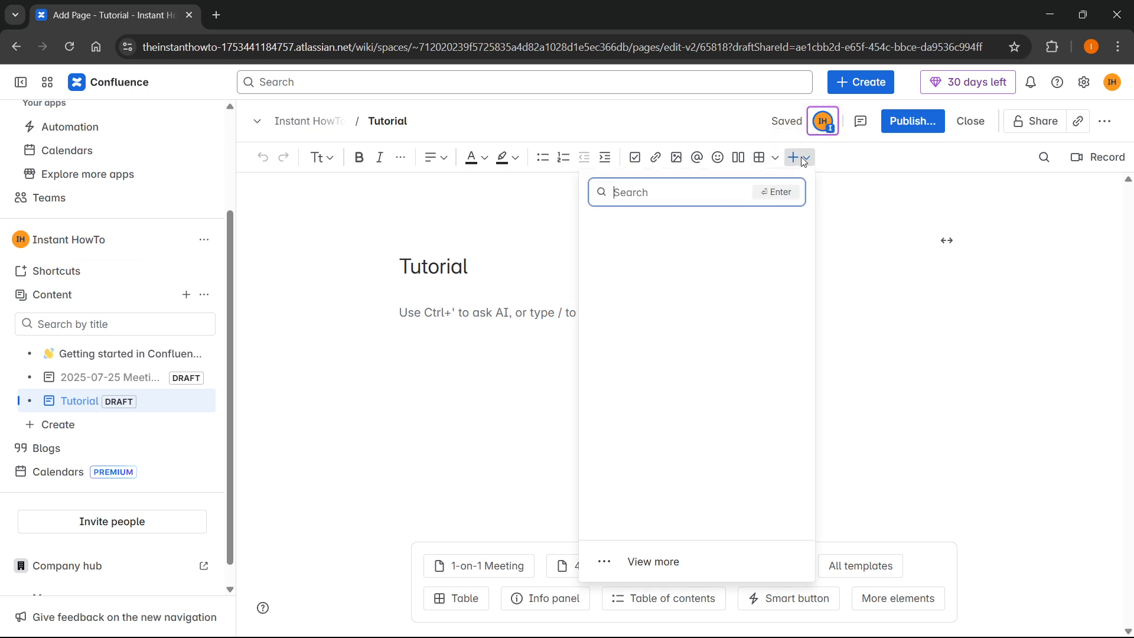
{"action": "type", "text": "t"}
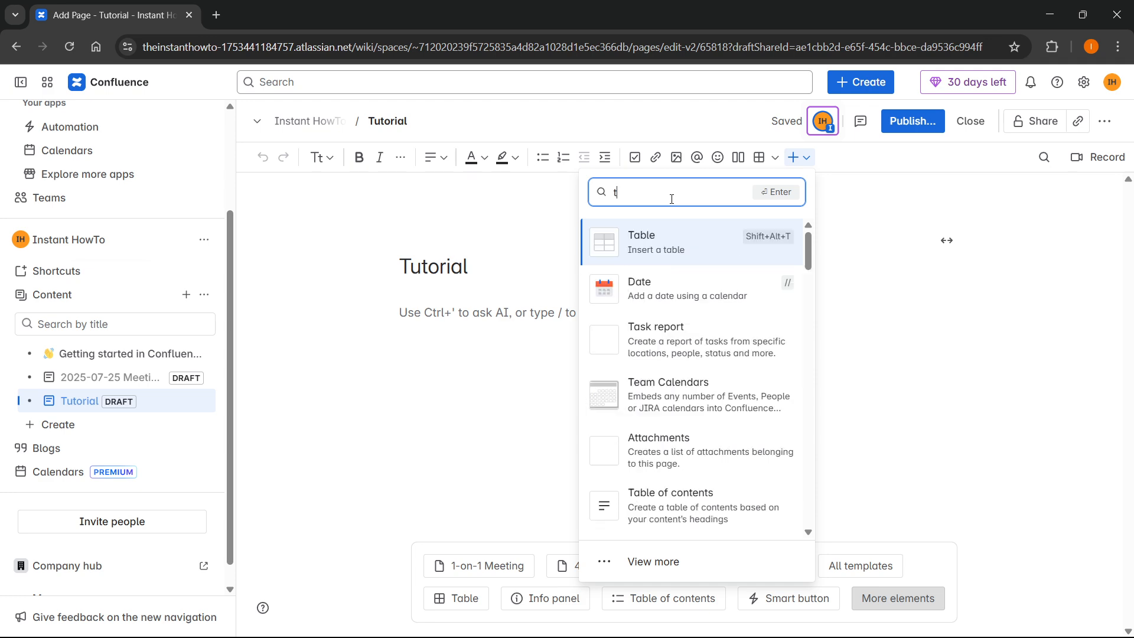
{"action": "type", "text": "abs"}
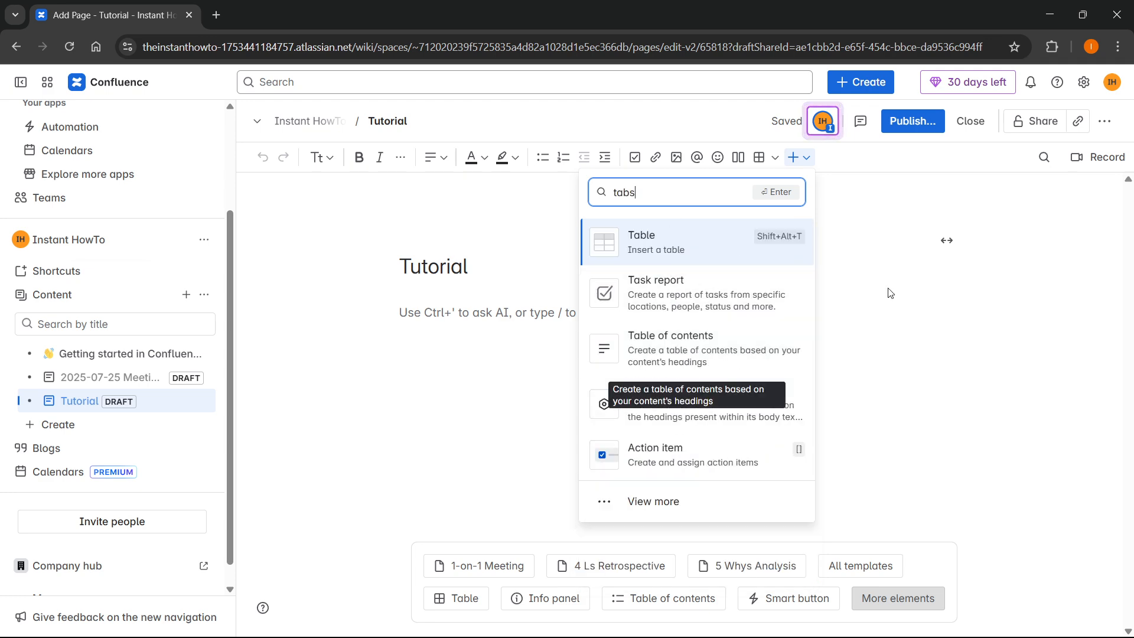
{"action": "left_click", "coordinate": [926, 362]}
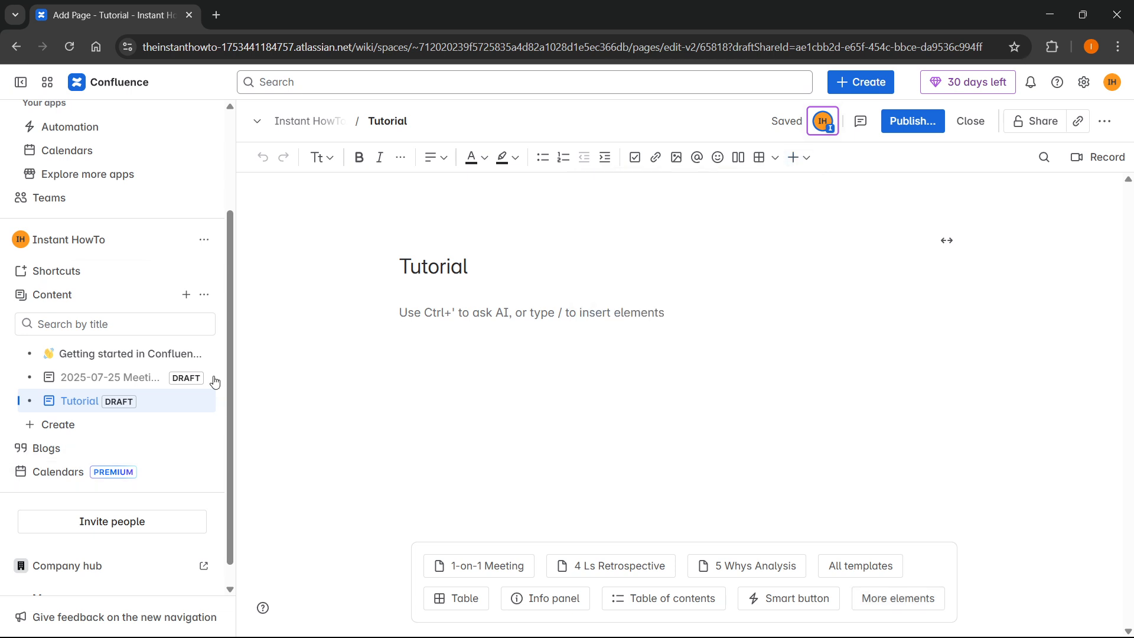
{"action": "scroll", "coordinate": [206, 378], "scroll_direction": "down", "scroll_amount": 1}
{"action": "scroll", "coordinate": [178, 407], "scroll_direction": "up", "scroll_amount": 3}
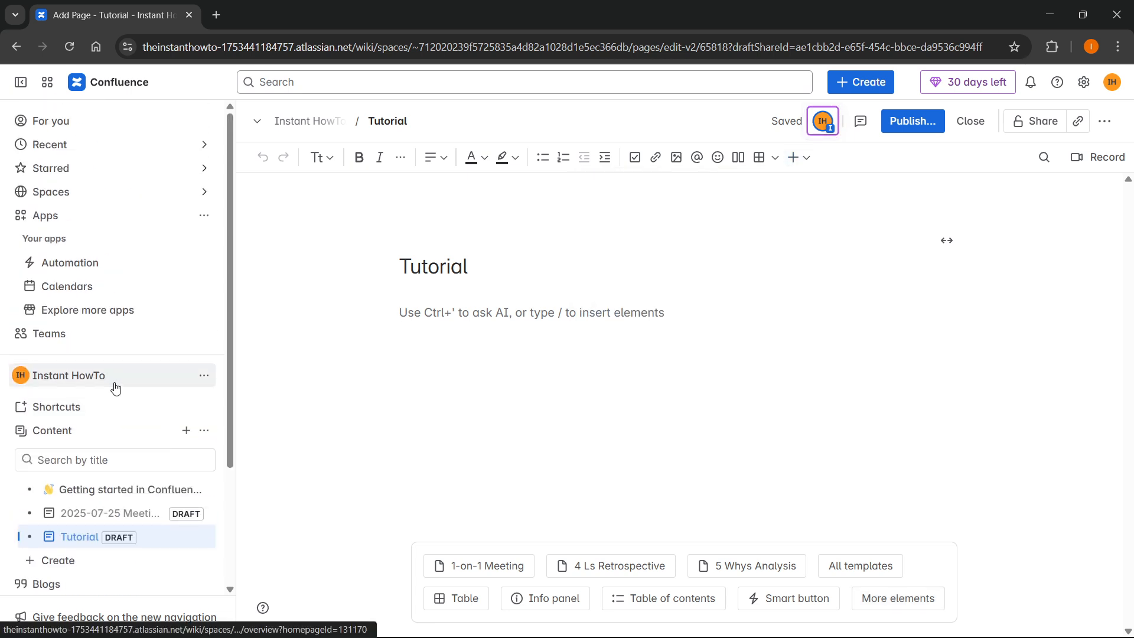
{"action": "scroll", "coordinate": [116, 387], "scroll_direction": "down", "scroll_amount": 3}
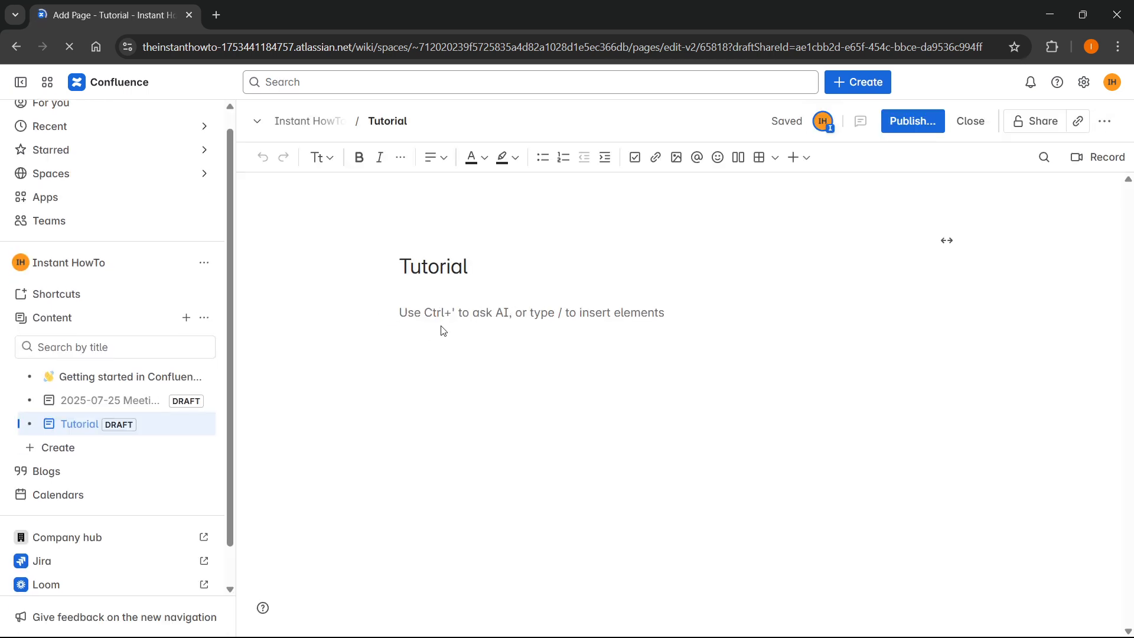
Search the insert list for 'tabs' again and insert the Tabs element
{"action": "left_click", "coordinate": [798, 158]}
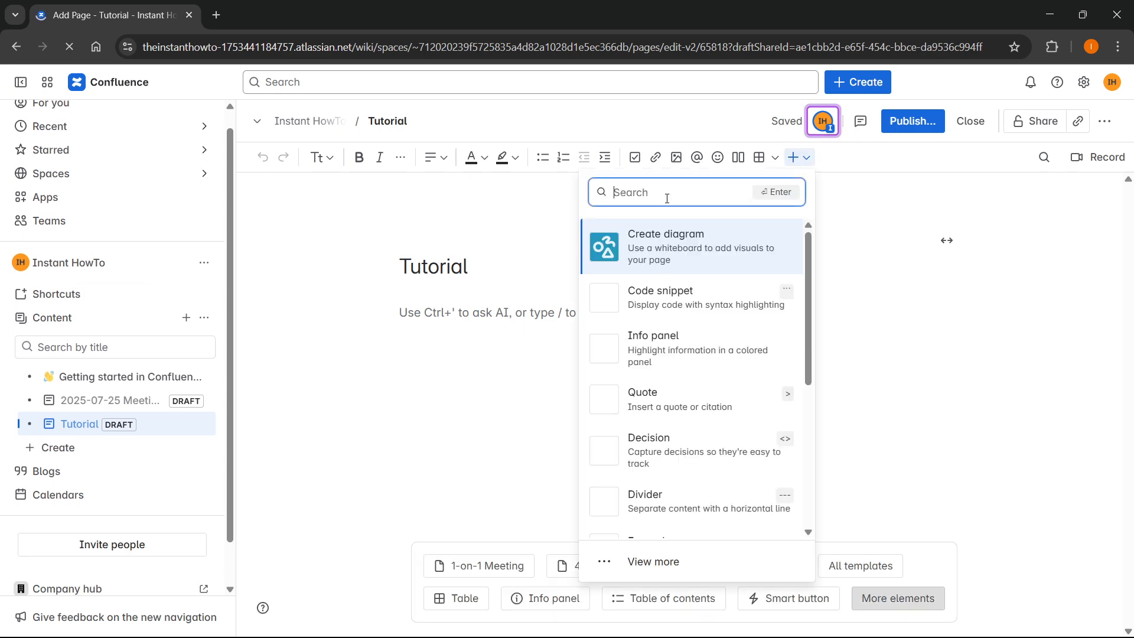
{"action": "type", "text": "tabs"}
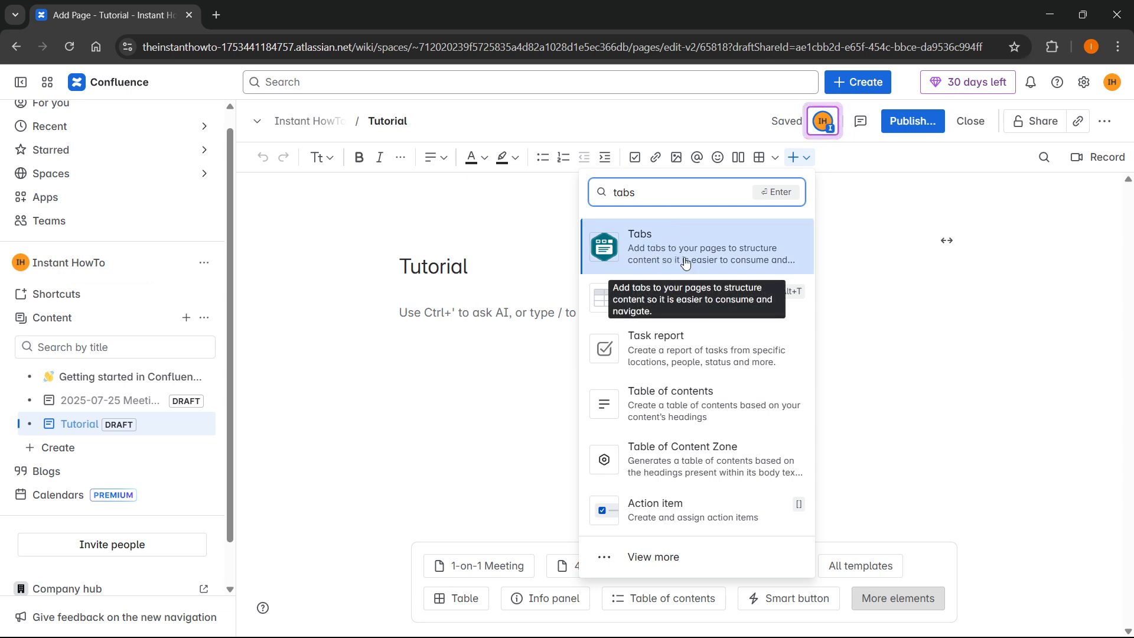
{"action": "left_click", "coordinate": [657, 244]}
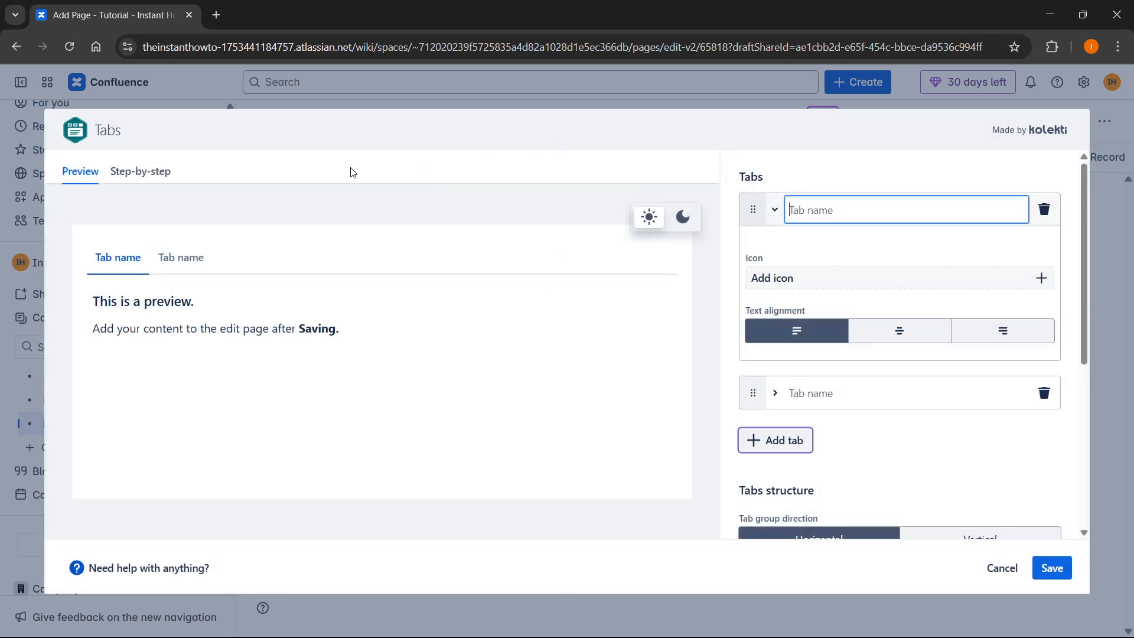
Look through the Tabs dialog's Step-by-step guide, then return to the Preview
{"action": "left_click", "coordinate": [78, 178]}
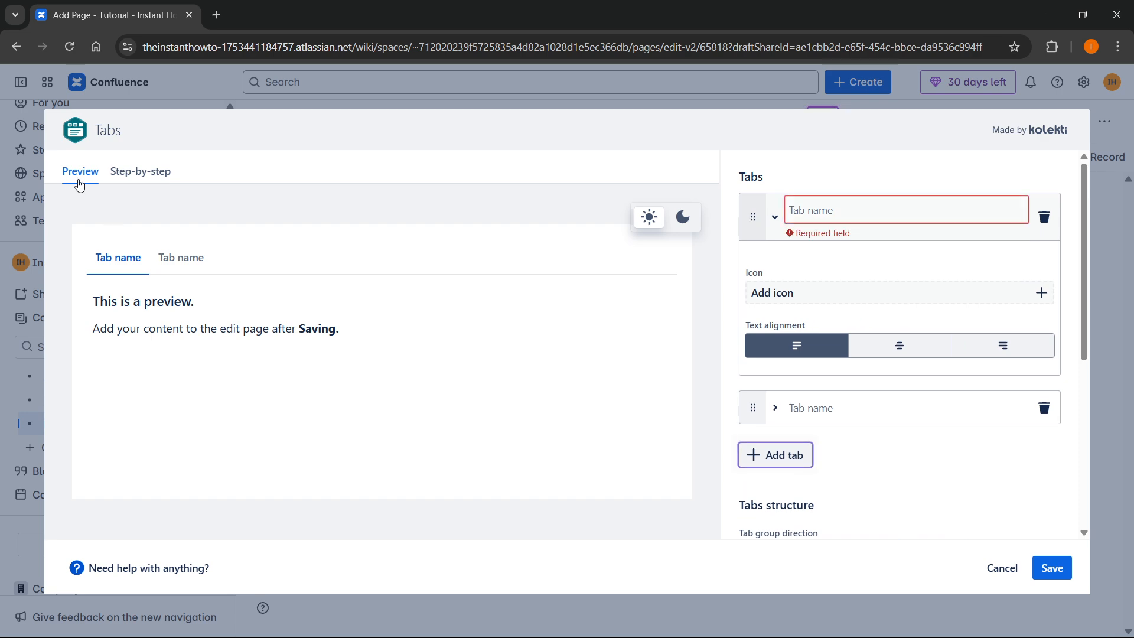
{"action": "left_click", "coordinate": [140, 171]}
{"action": "scroll", "coordinate": [319, 330], "scroll_direction": "down", "scroll_amount": 18}
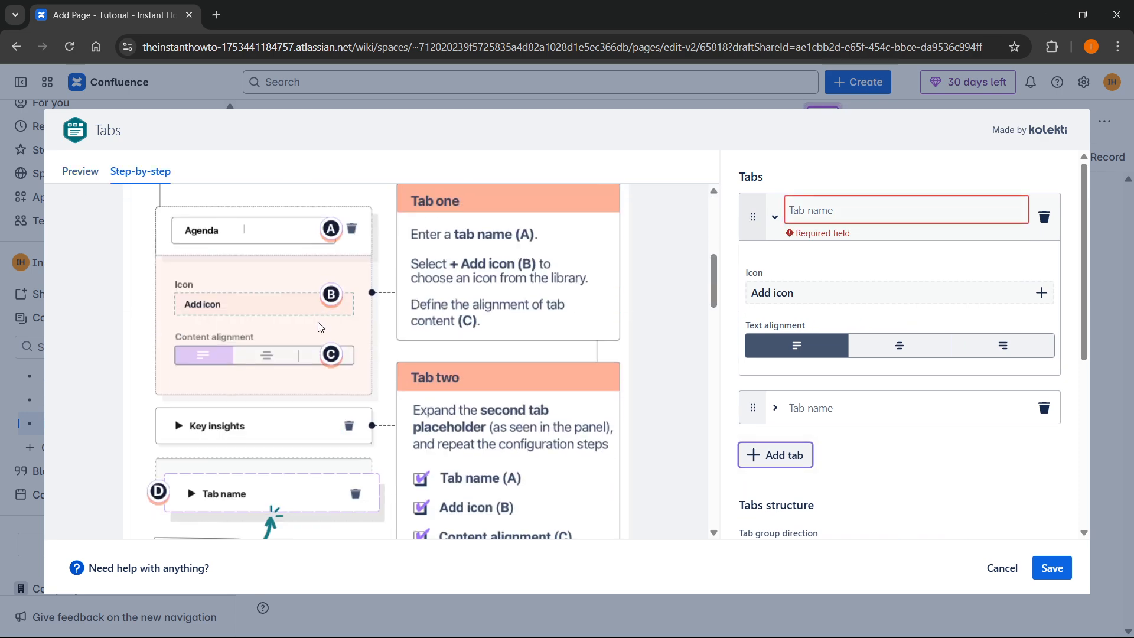
{"action": "scroll", "coordinate": [296, 346], "scroll_direction": "up", "scroll_amount": 16}
{"action": "scroll", "coordinate": [273, 334], "scroll_direction": "up", "scroll_amount": 3}
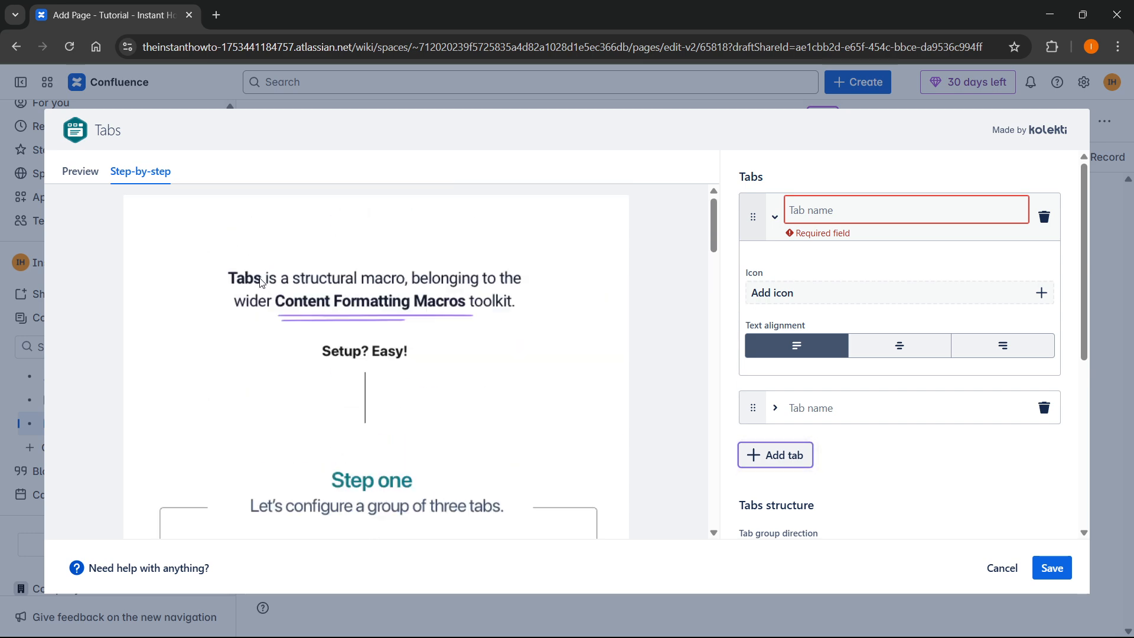
{"action": "left_click", "coordinate": [81, 173]}
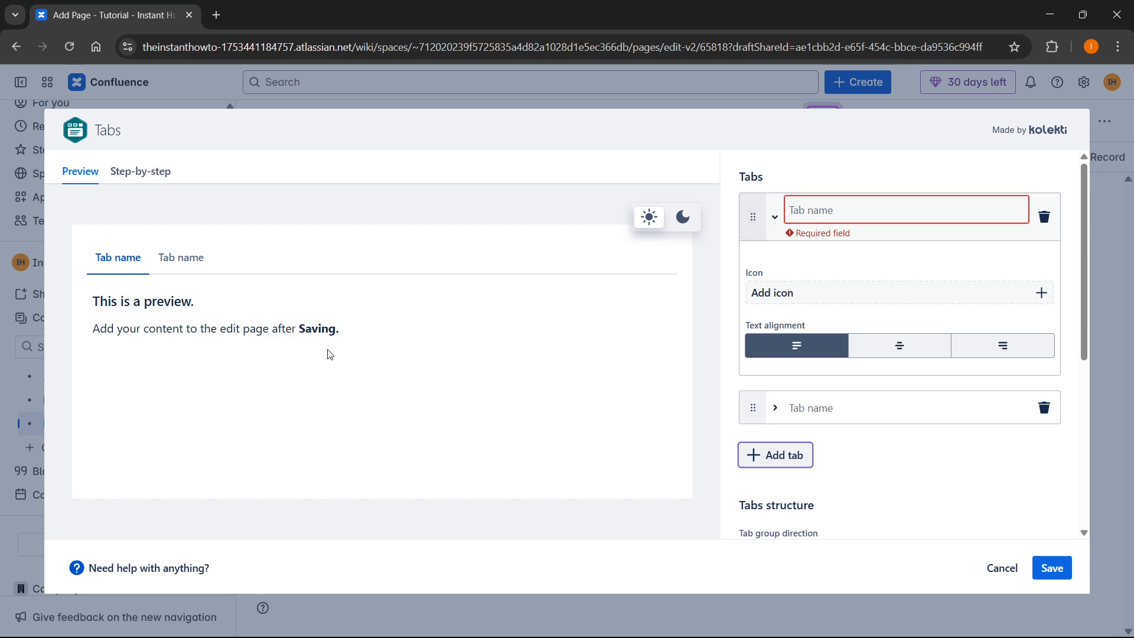
Name the first tab Tutorial1 with the plus-circle icon and left-aligned content
{"action": "left_click", "coordinate": [897, 215]}
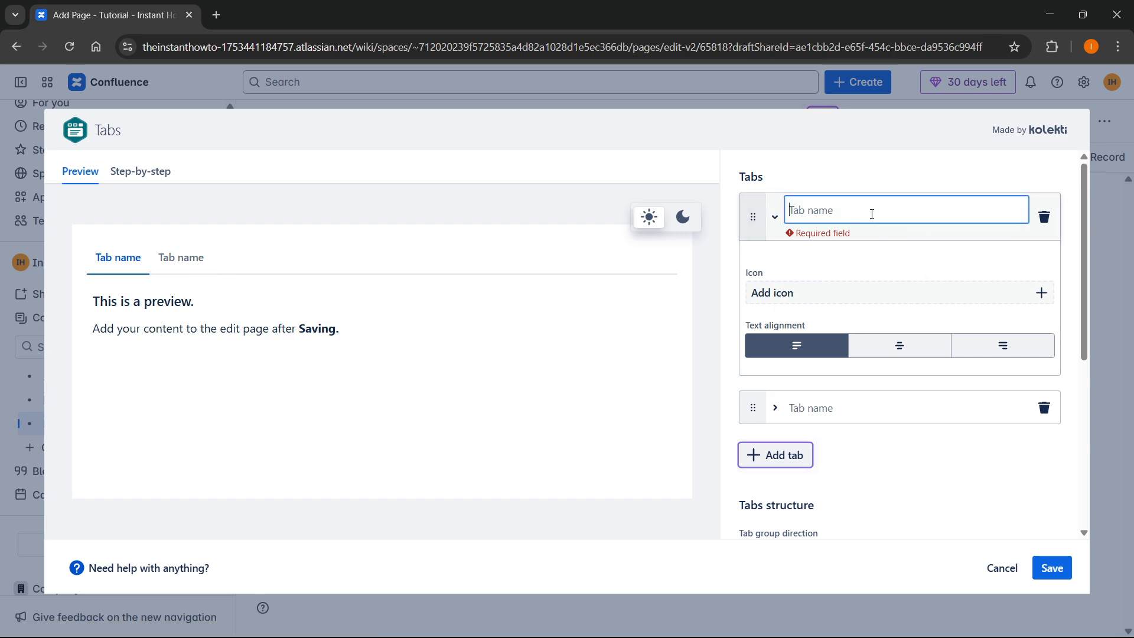
{"action": "type", "text": "Tutorial1"}
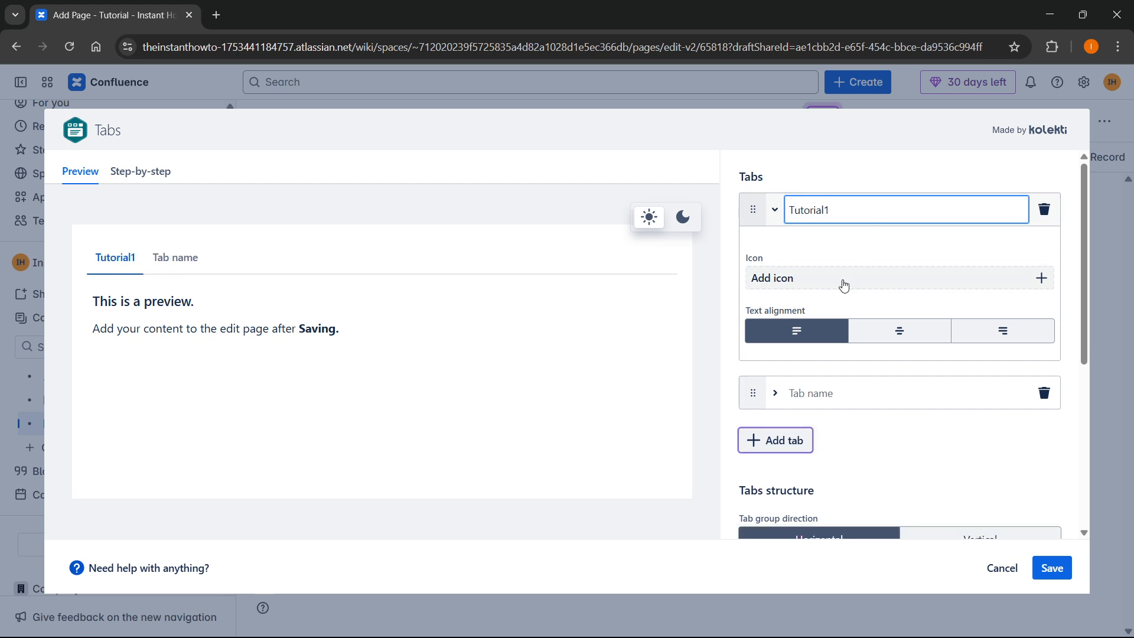
{"action": "left_click", "coordinate": [843, 282]}
{"action": "left_click", "coordinate": [866, 271]}
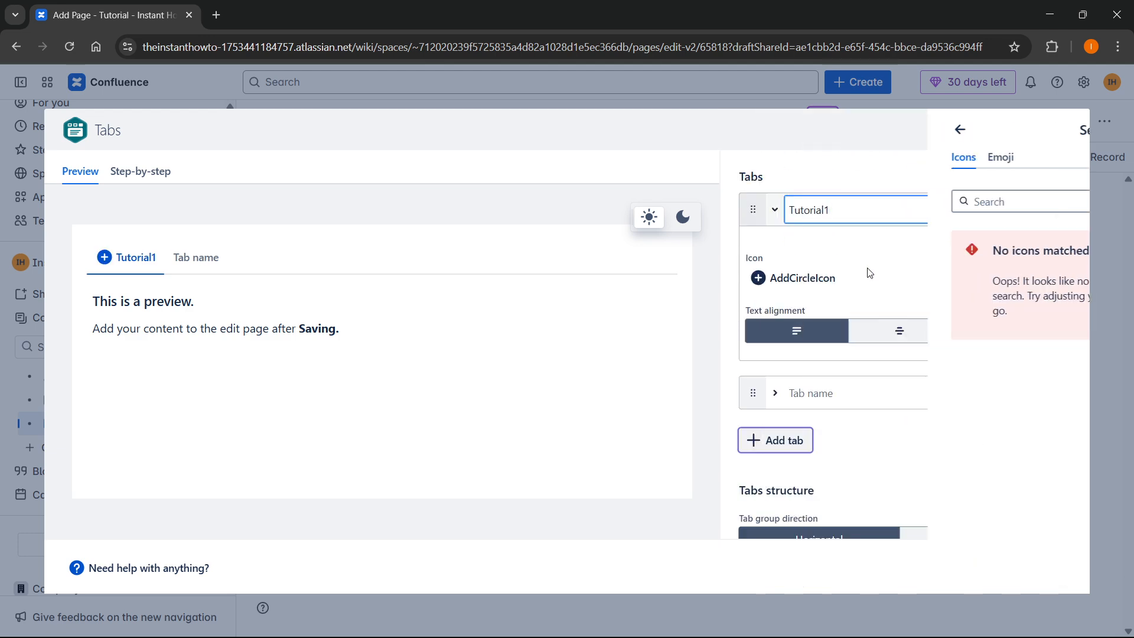
{"action": "left_click", "coordinate": [899, 335]}
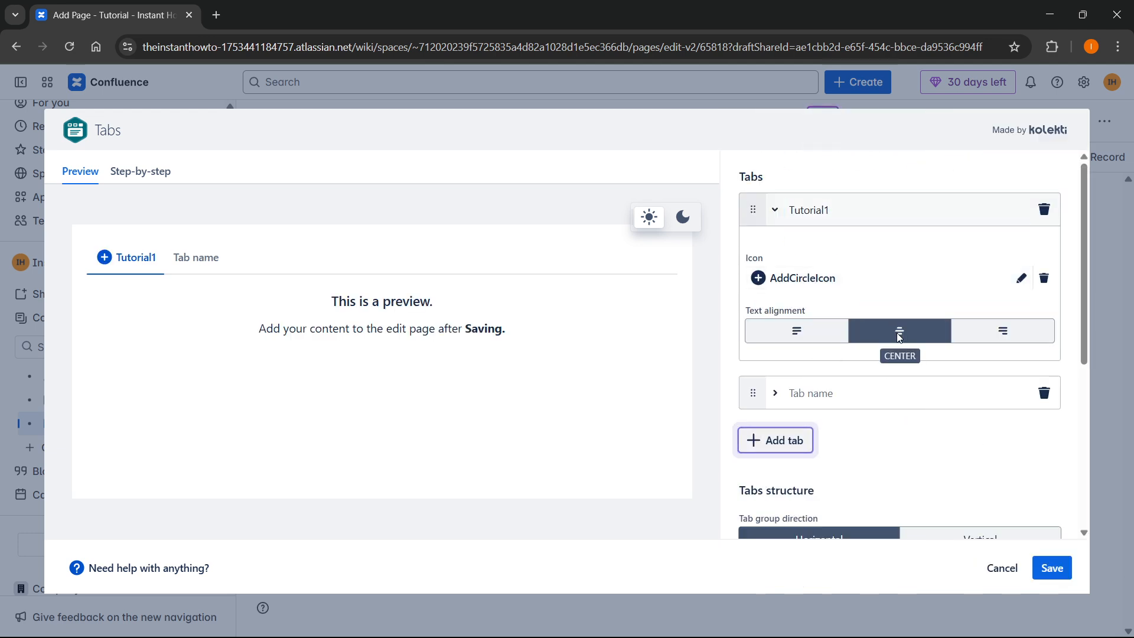
{"action": "left_click", "coordinate": [839, 329]}
{"action": "scroll", "coordinate": [932, 327], "scroll_direction": "down", "scroll_amount": 1}
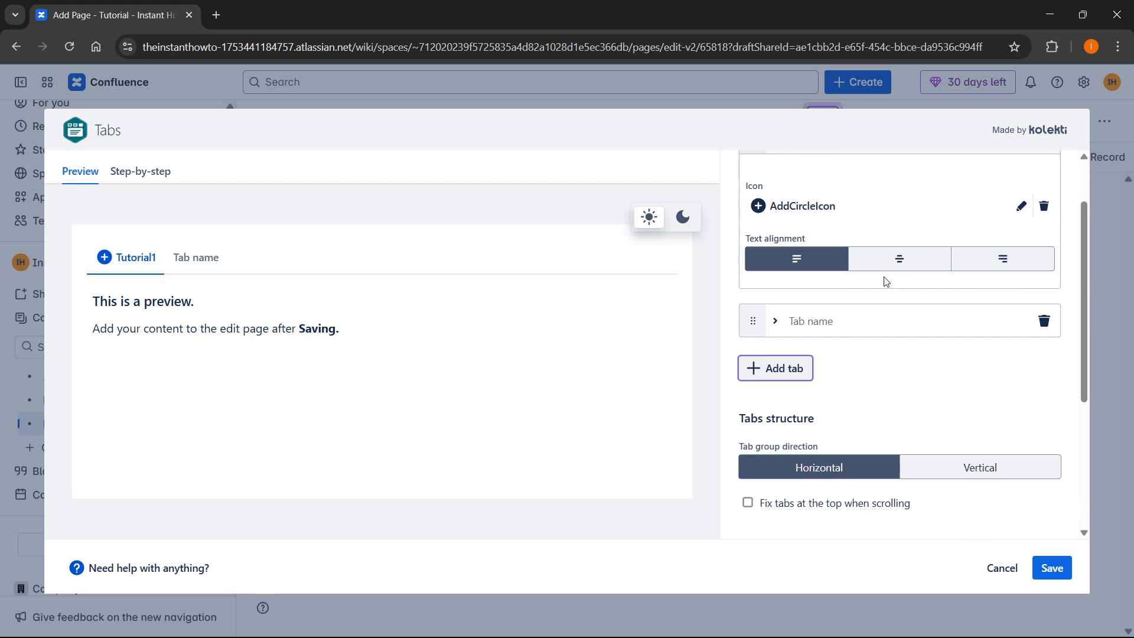
Name the second tab Tutorial2 and add a third tab named Tutorial3
{"action": "left_click", "coordinate": [826, 318]}
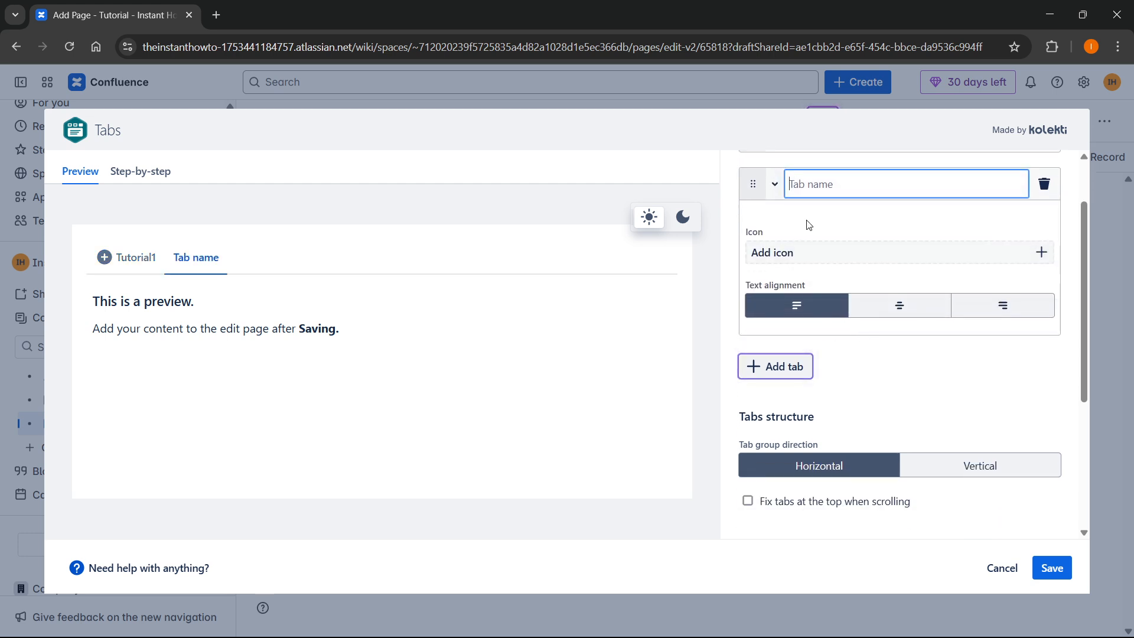
{"action": "type", "text": "Tutorial2"}
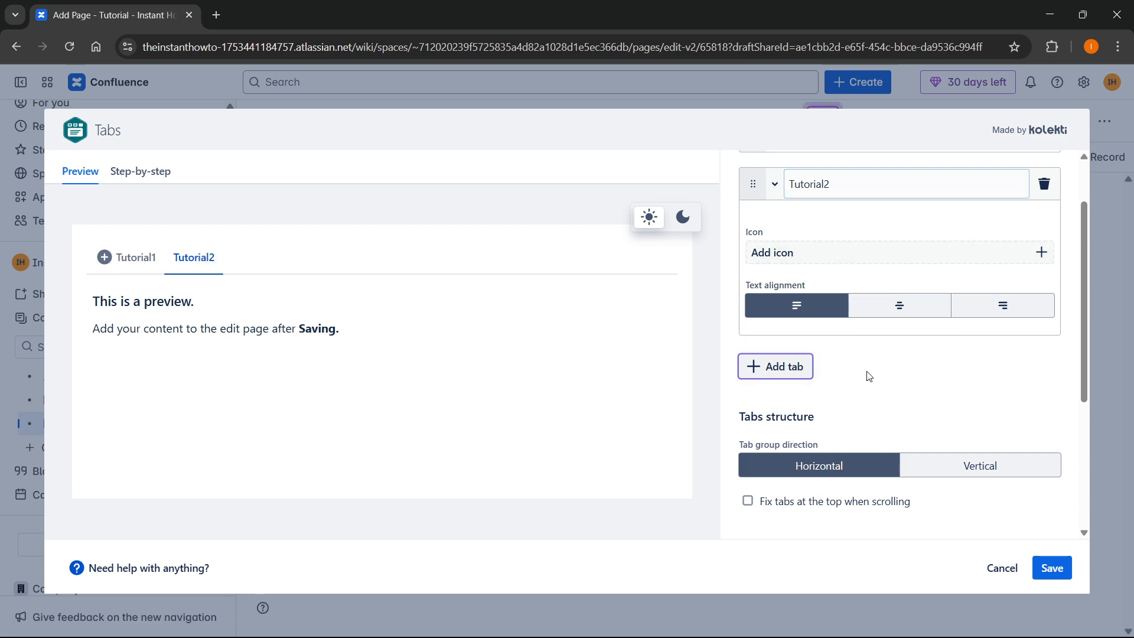
{"action": "left_click", "coordinate": [791, 368]}
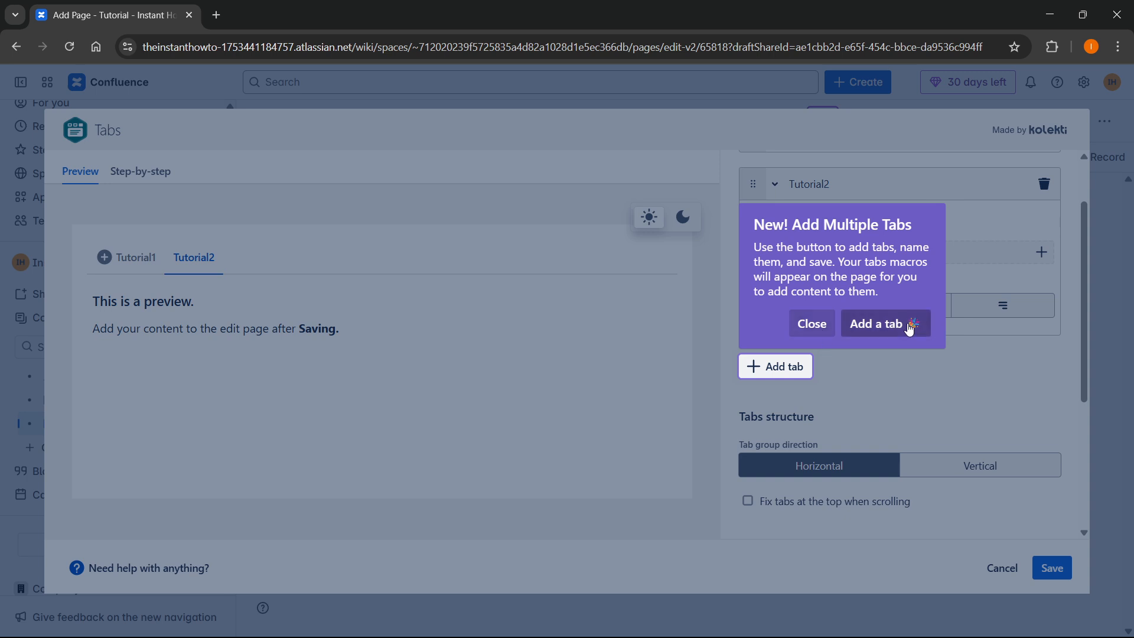
{"action": "left_click", "coordinate": [892, 324]}
{"action": "type", "text": "Tutorial3"}
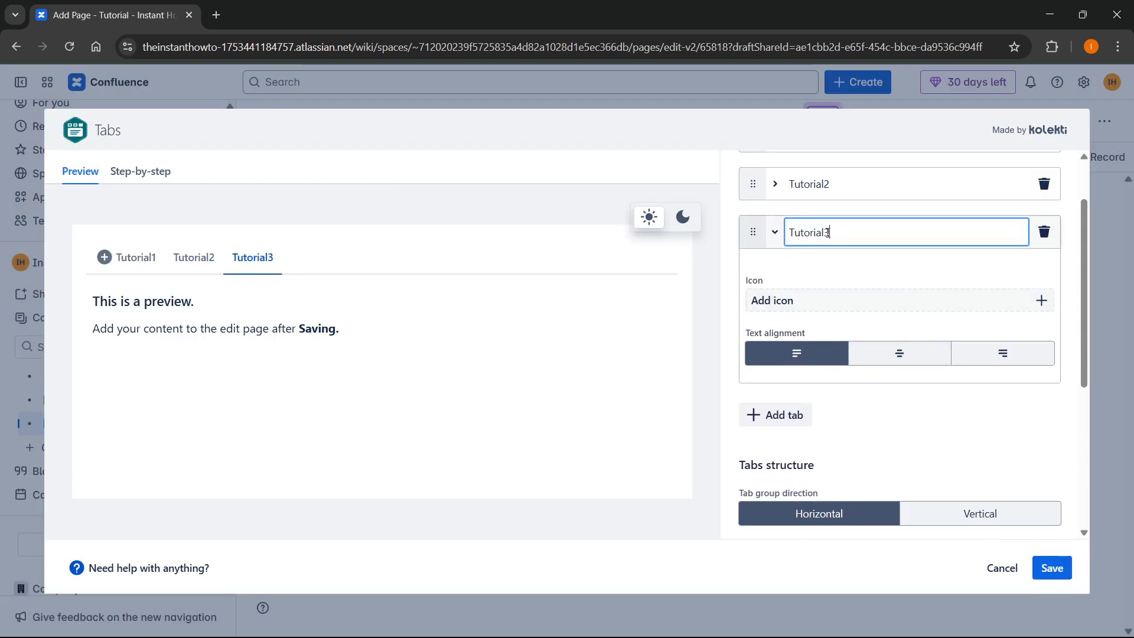
{"action": "left_click", "coordinate": [943, 432]}
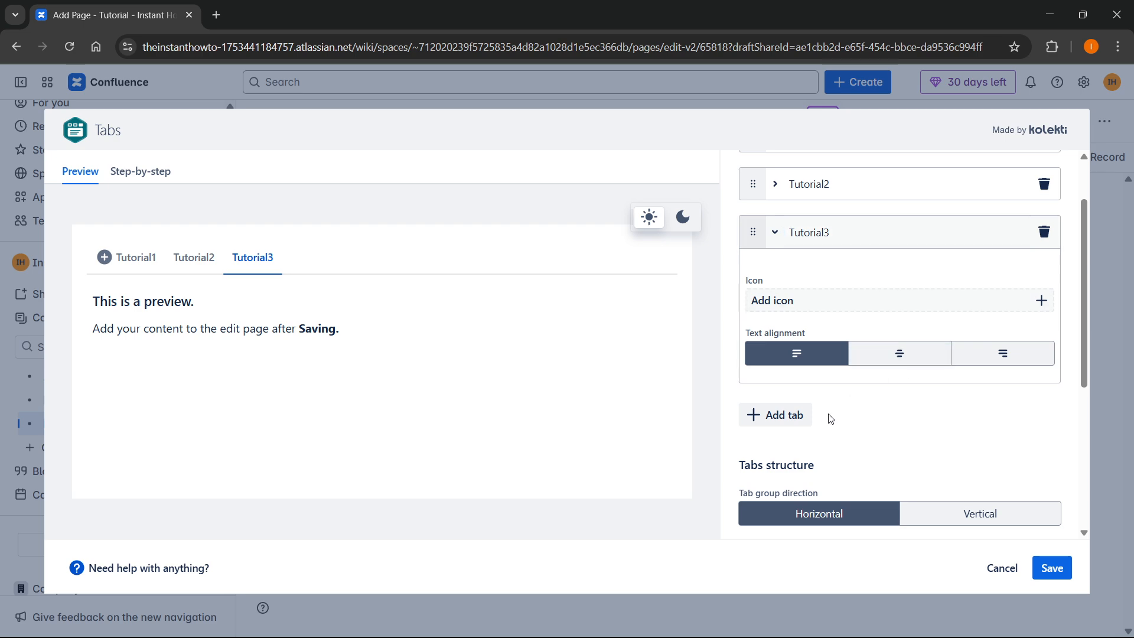
{"action": "scroll", "coordinate": [830, 419], "scroll_direction": "down", "scroll_amount": 4}
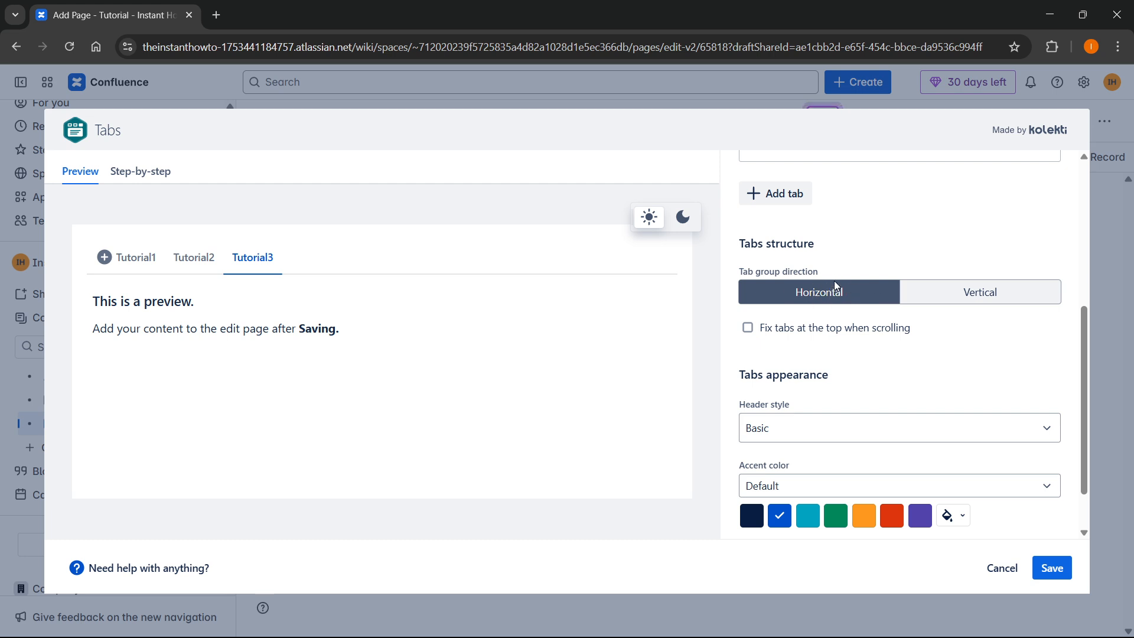
Keep the tabs in a horizontal row with the Basic header style
{"action": "left_click", "coordinate": [957, 301]}
{"action": "left_click", "coordinate": [859, 302]}
{"action": "scroll", "coordinate": [811, 314], "scroll_direction": "down", "scroll_amount": 1}
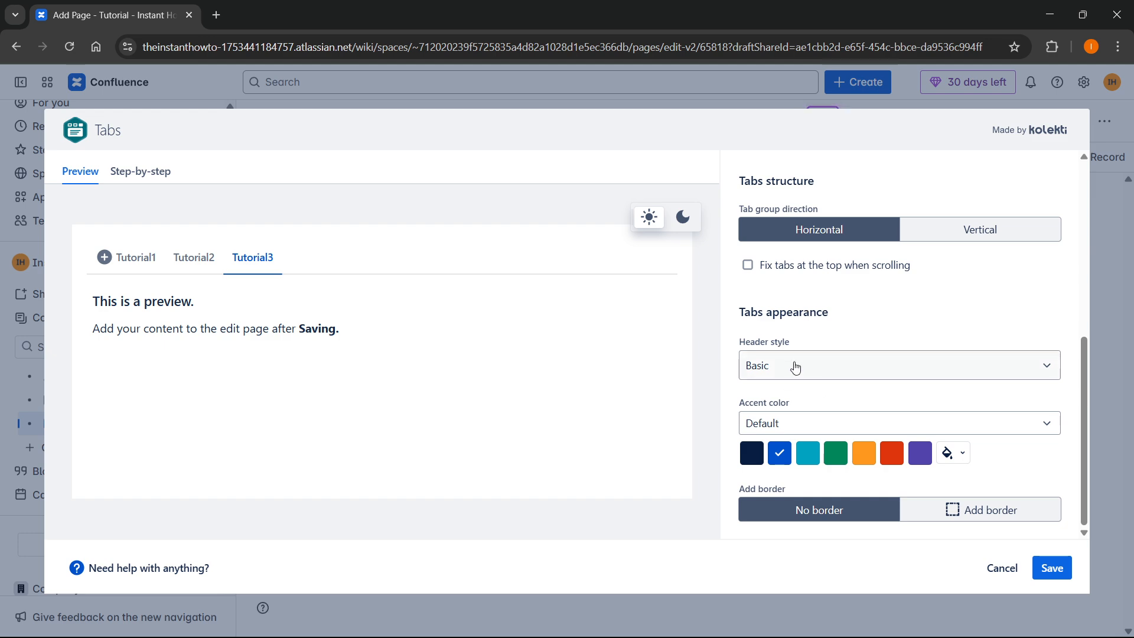
{"action": "left_click", "coordinate": [796, 368]}
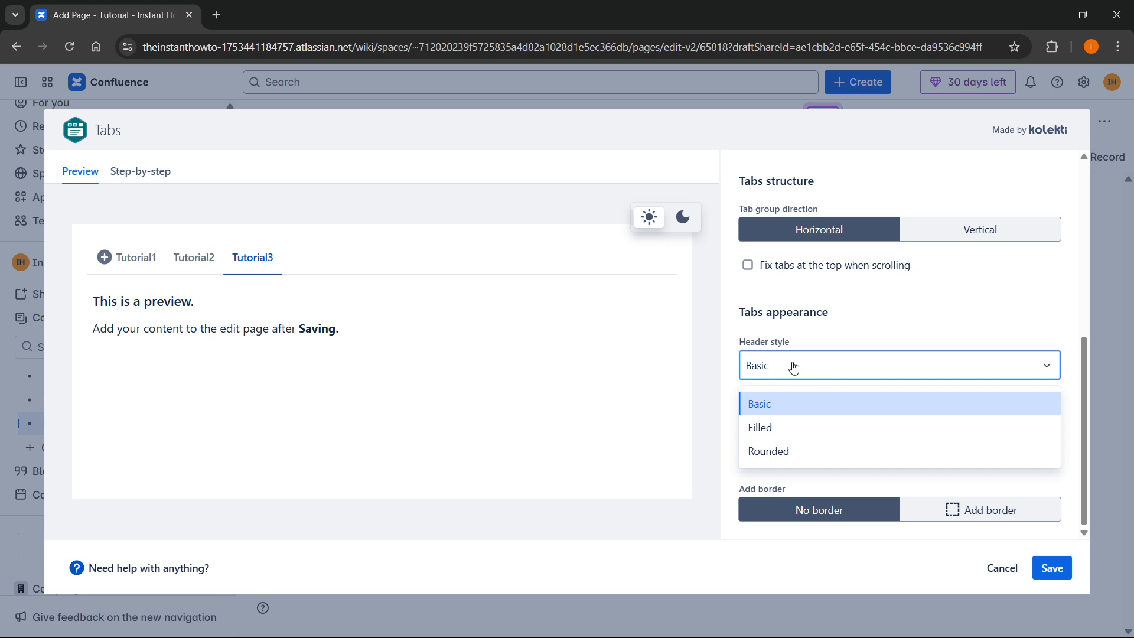
{"action": "left_click", "coordinate": [796, 368]}
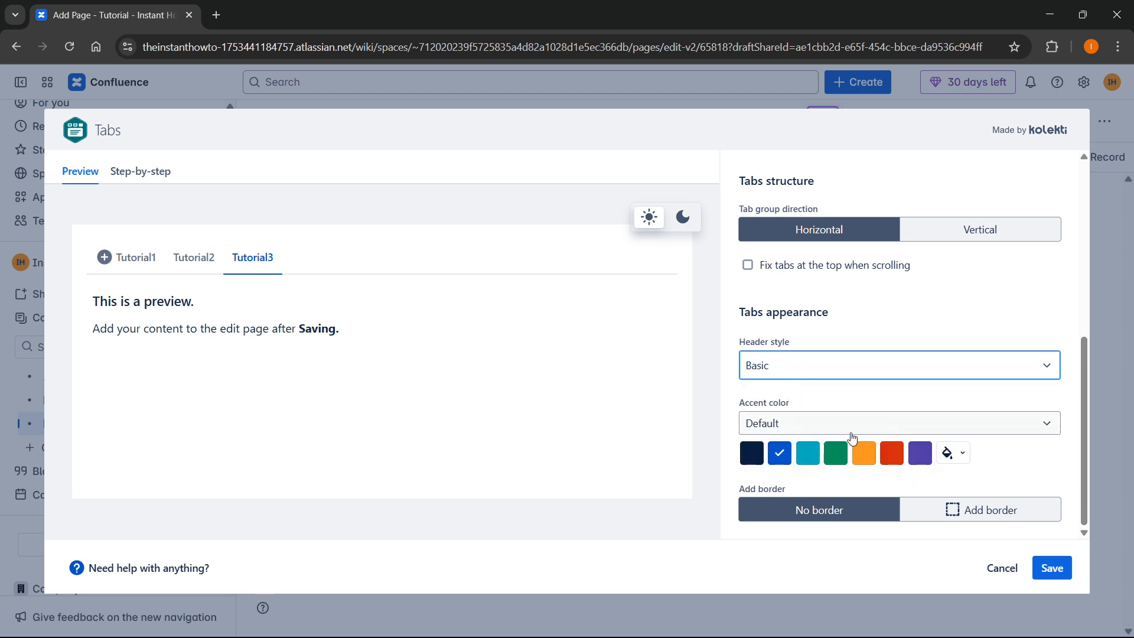
Set a green accent colour, add a border, and save the macro to the page
{"action": "left_click", "coordinate": [836, 453]}
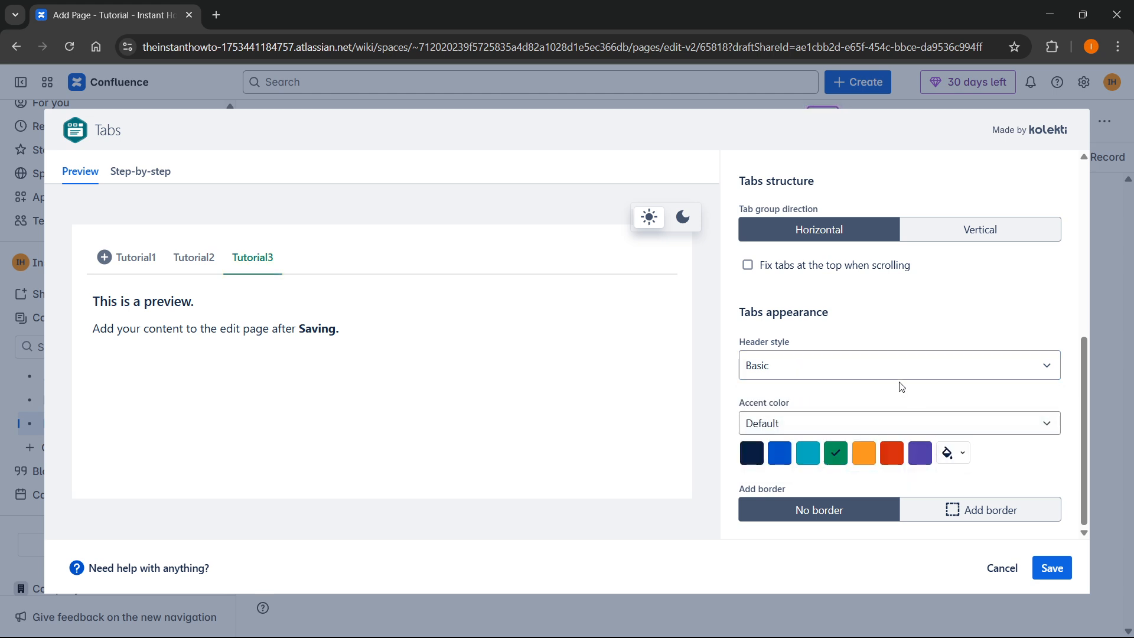
{"action": "left_click", "coordinate": [955, 507]}
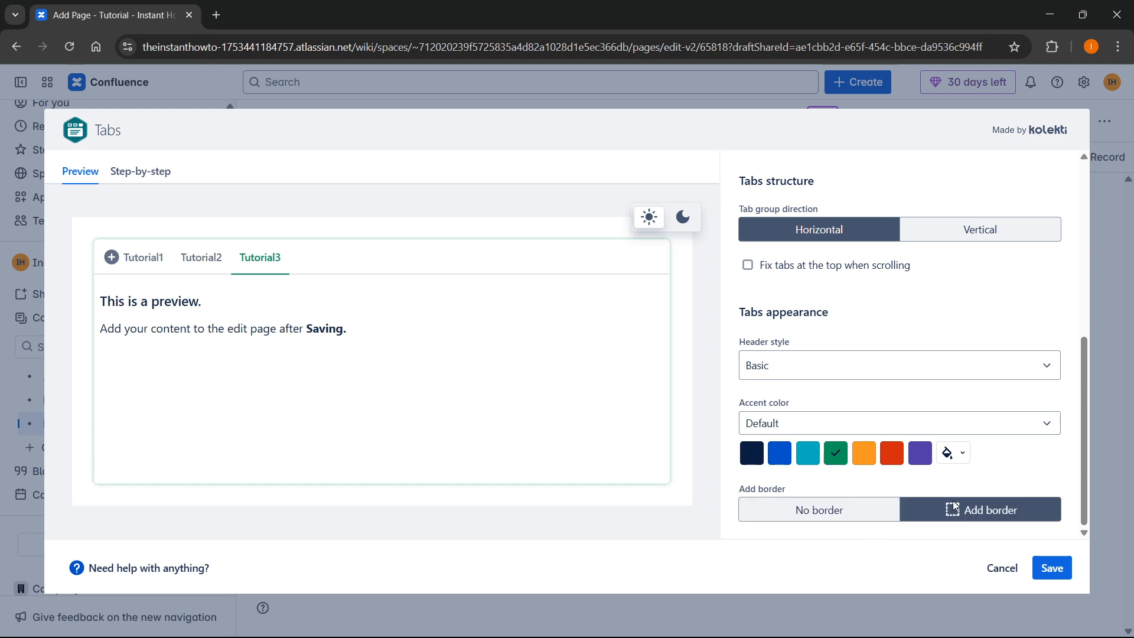
{"action": "left_click", "coordinate": [840, 511]}
{"action": "left_click", "coordinate": [1034, 510]}
{"action": "scroll", "coordinate": [1013, 441], "scroll_direction": "up", "scroll_amount": 6}
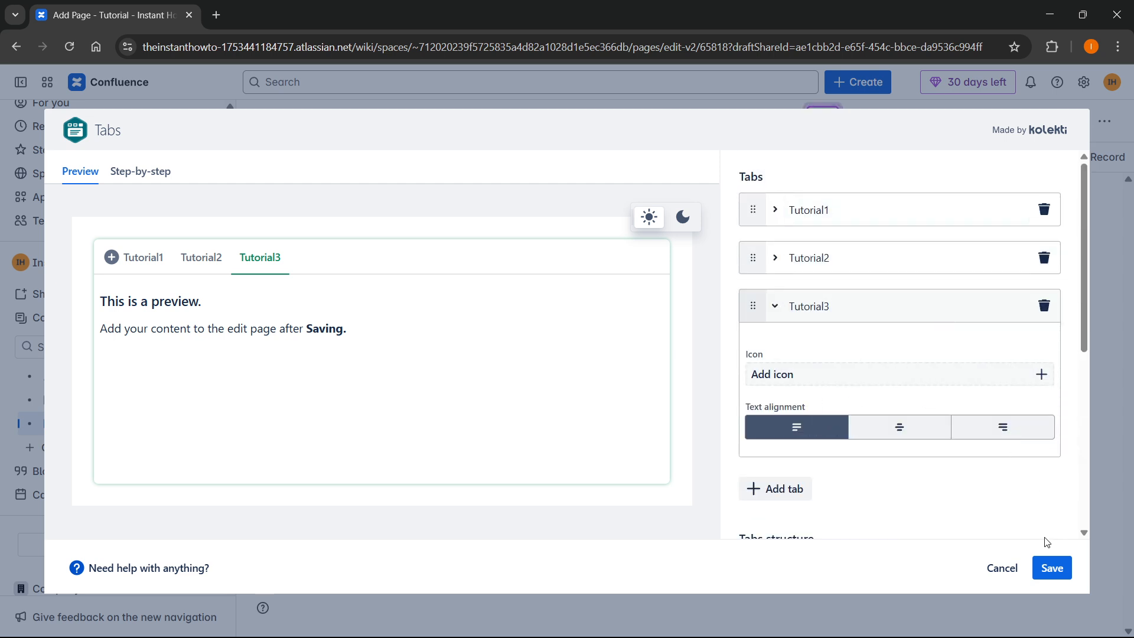
{"action": "left_click", "coordinate": [1059, 568]}
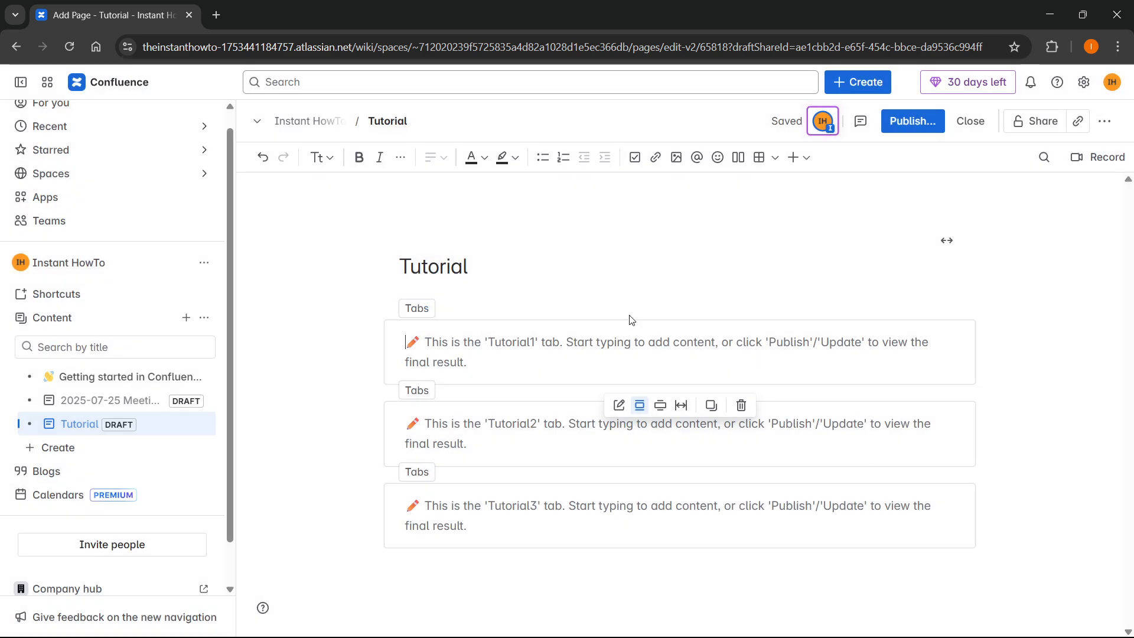
Check the inserted macro by clicking into the Tutorial1 and Tutorial2 panels
{"action": "left_click", "coordinate": [516, 331]}
{"action": "left_click", "coordinate": [502, 357]}
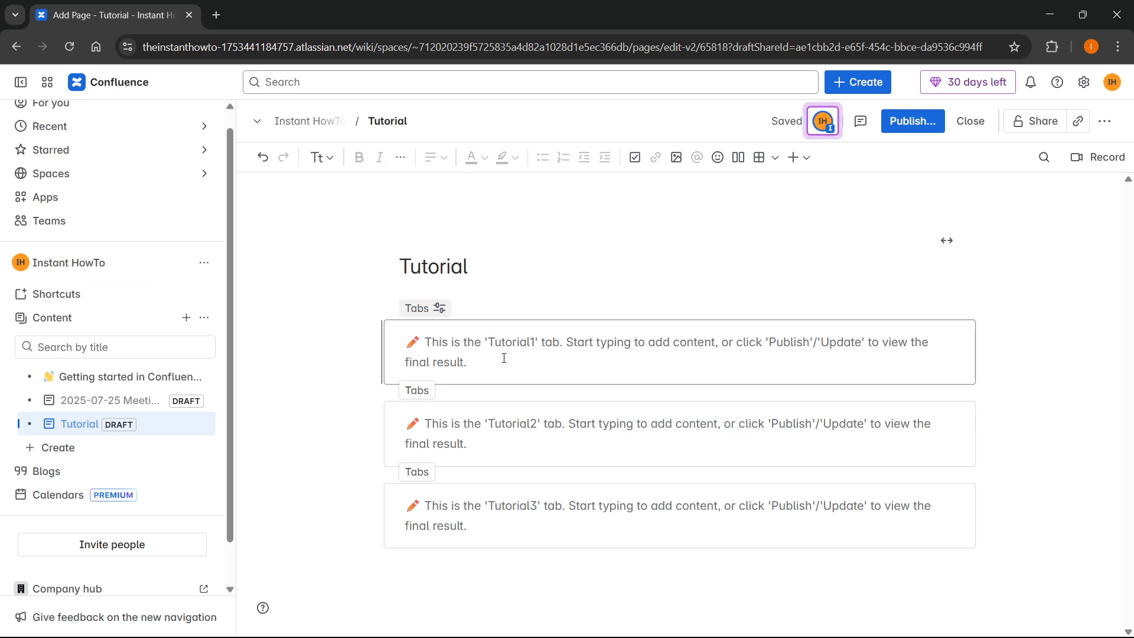
{"action": "left_click", "coordinate": [504, 453]}
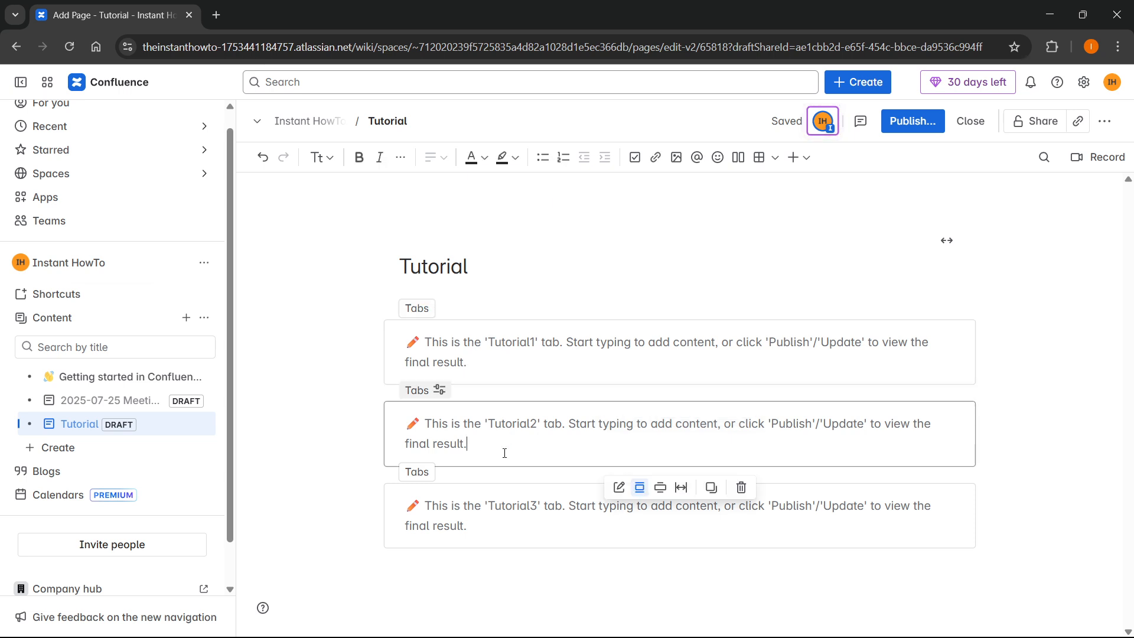
{"action": "left_click", "coordinate": [538, 450]}
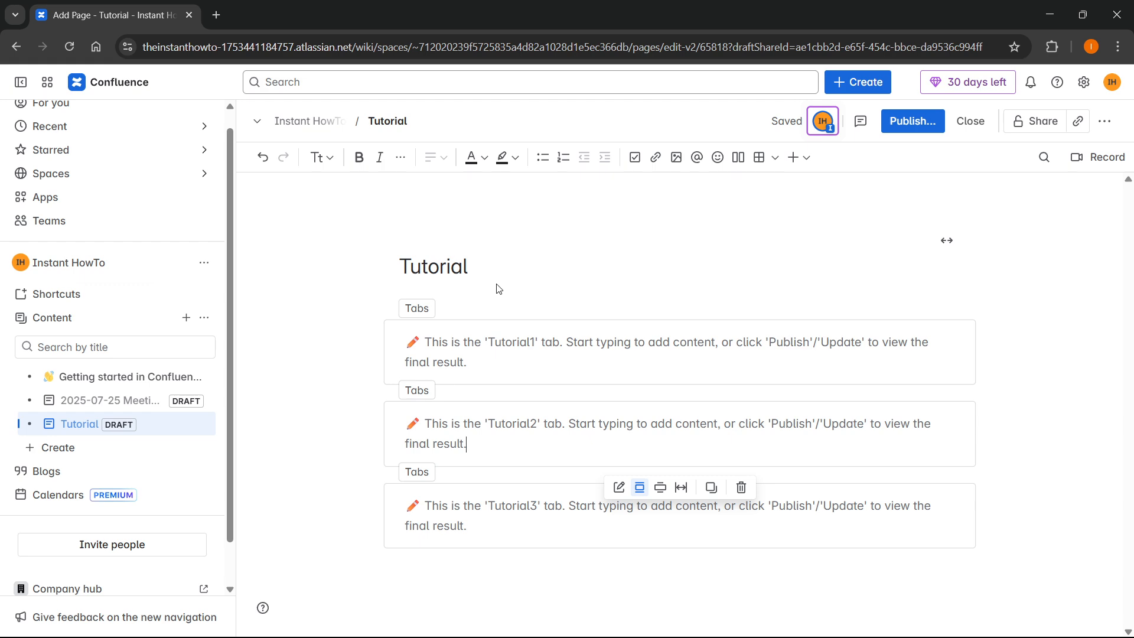